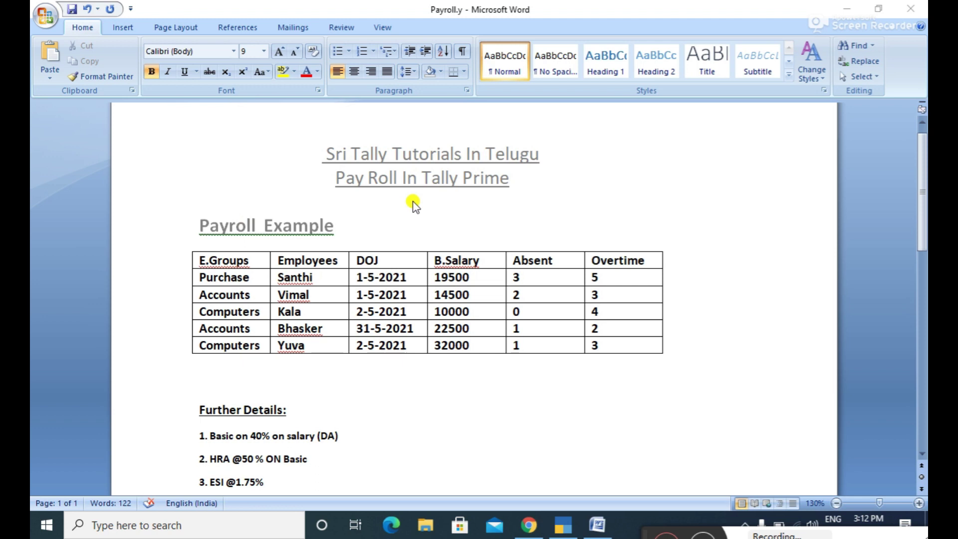
- Review the payroll example table and its further details in the Word document
click(594, 524)
click(594, 524)
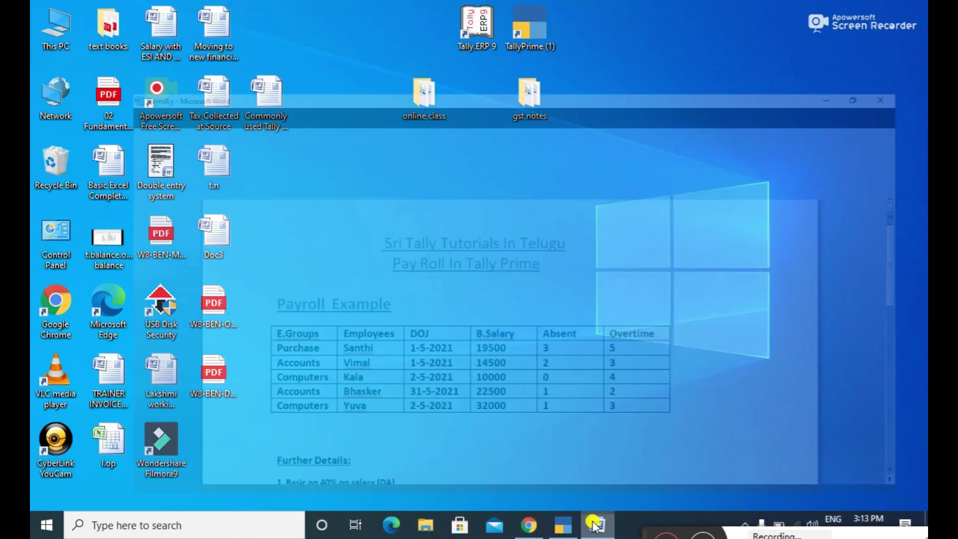
drag(923, 162, 923, 303)
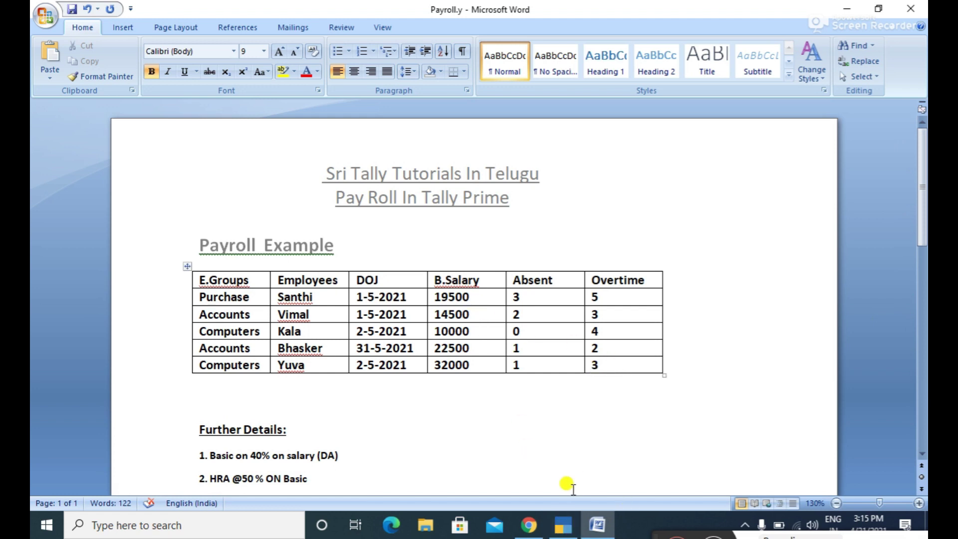
- Switch to TallyPrime and view the existing employee groups under master alteration
click(563, 525)
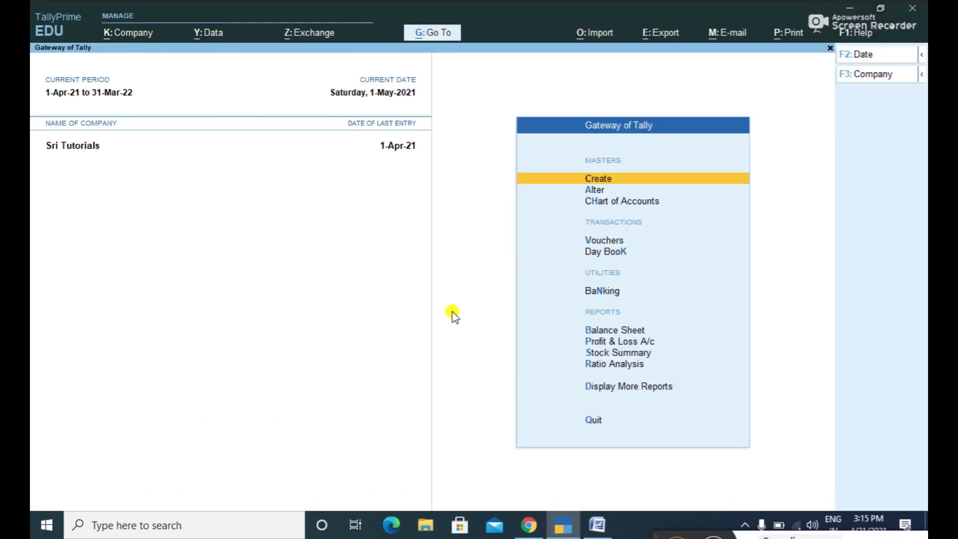
click(603, 190)
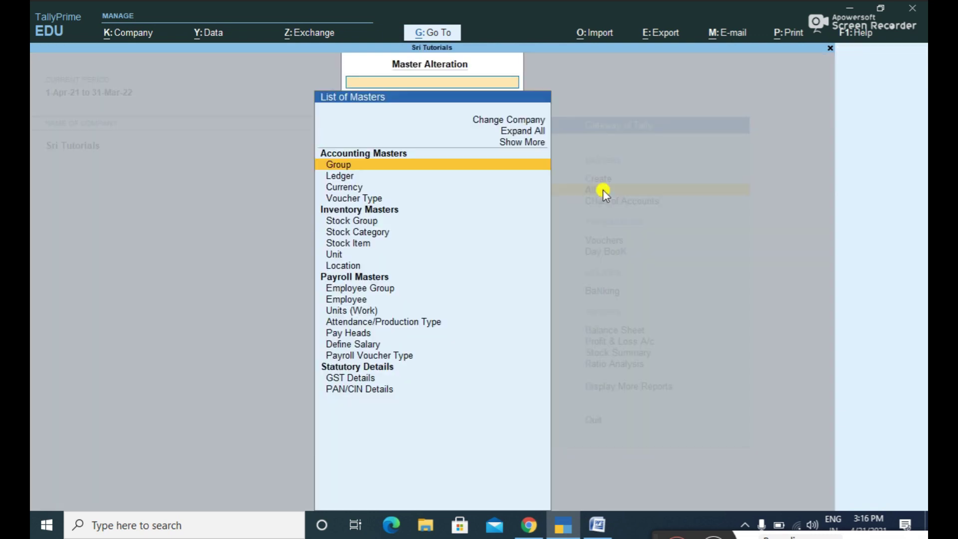
key(Down)
key(Down)
key(Down)
key(Down)
key(Down)
key(Down)
key(Down)
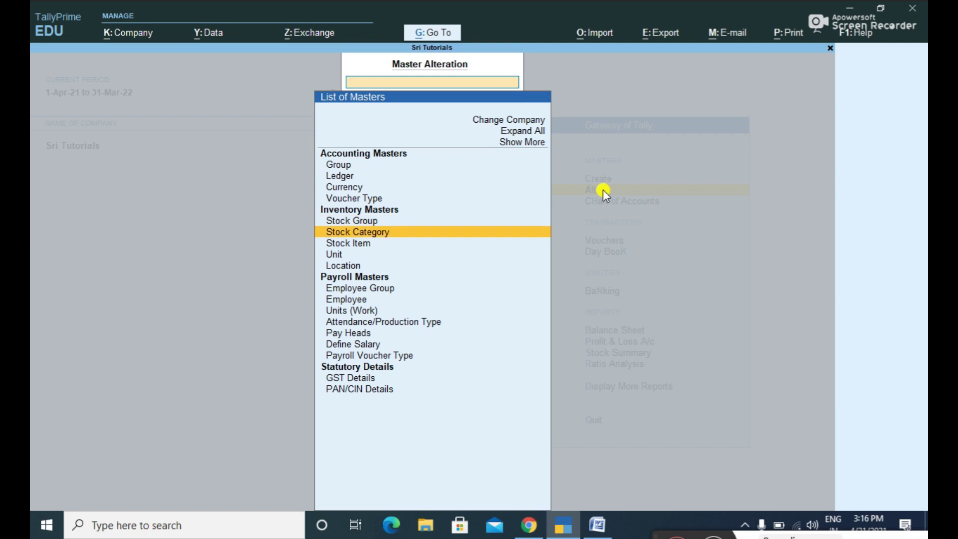
key(Down)
key(Down)
key(Return)
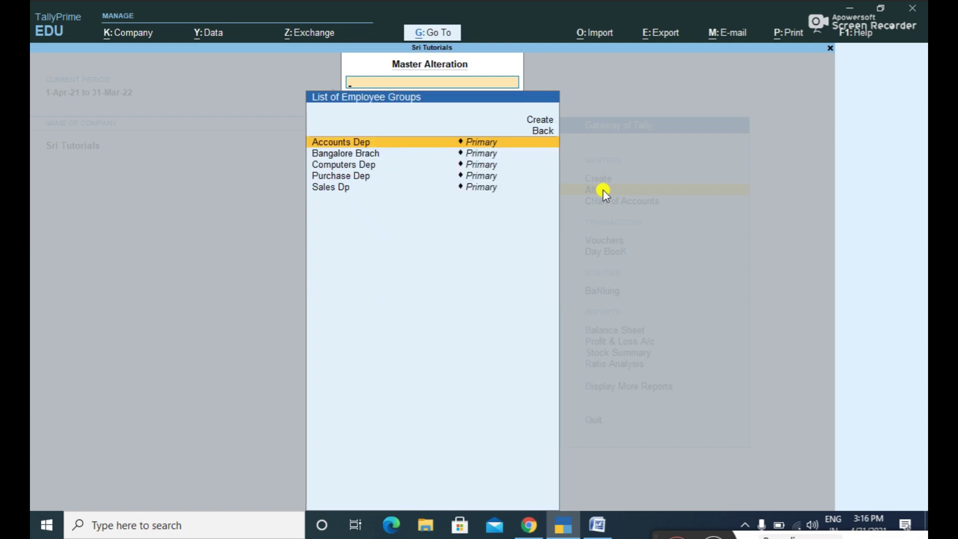
key(Escape)
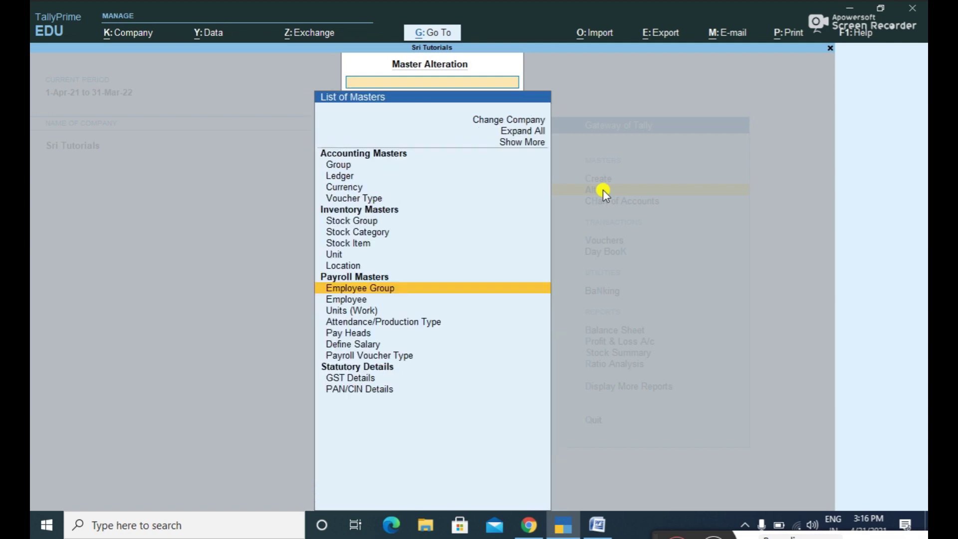
- Check the existing employees, work units and attendance/production types in the payroll masters
key(Down)
key(Return)
key(Escape)
key(Down)
key(Return)
key(Escape)
key(Down)
key(Return)
key(Escape)
key(Down)
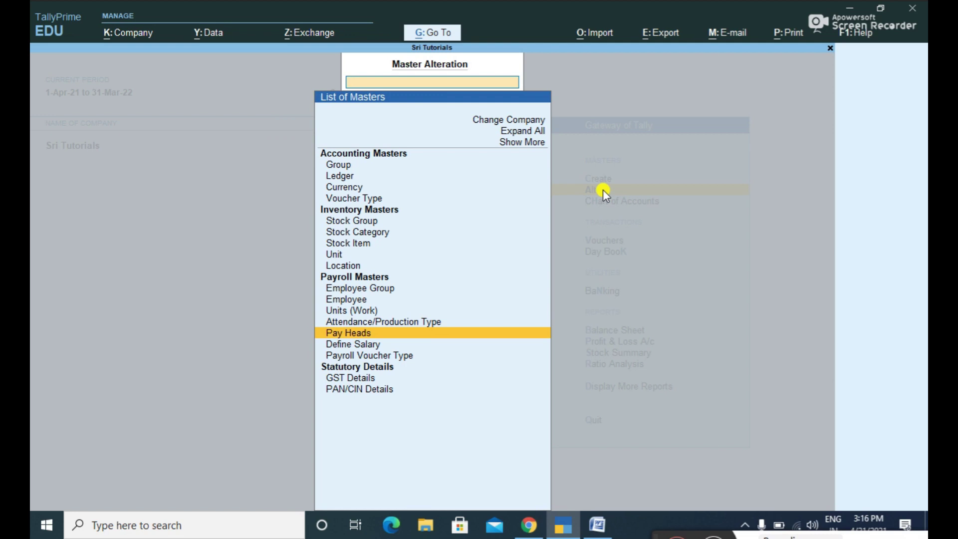
- Examine the defined salary details of the Computers Dep employee, then return to the Gateway of Tally without changes
key(Down)
key(Return)
key(Down)
key(Down)
key(Down)
key(Return)
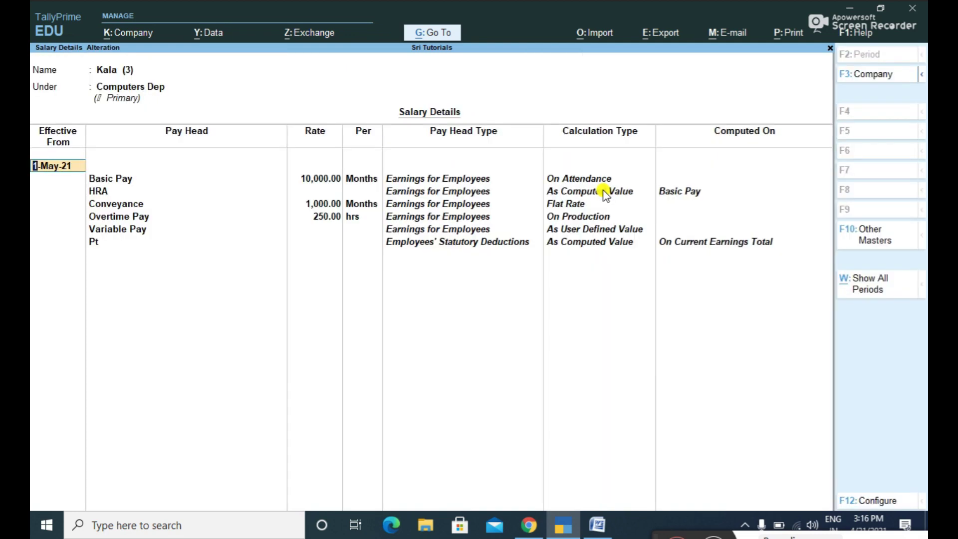
key(BackSpace)
key(Escape)
key(y)
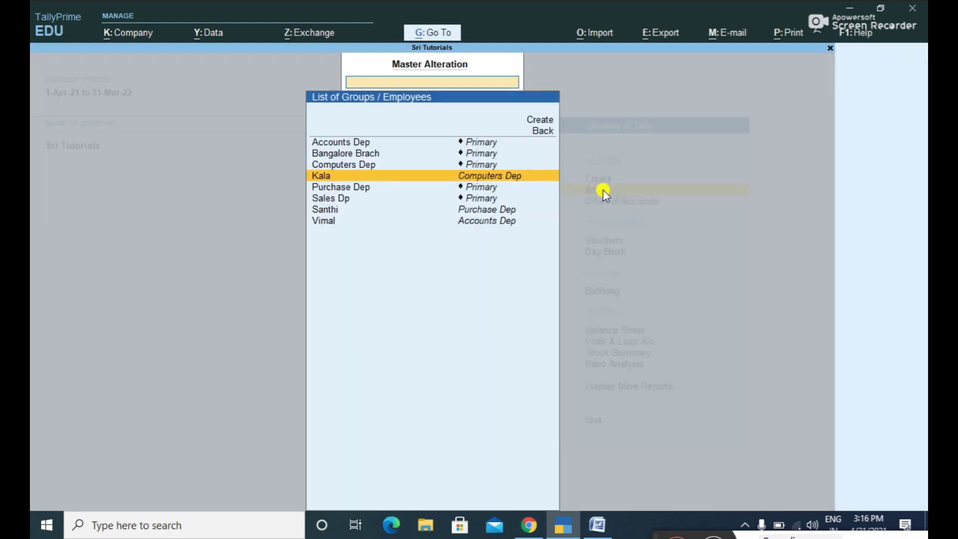
key(Escape)
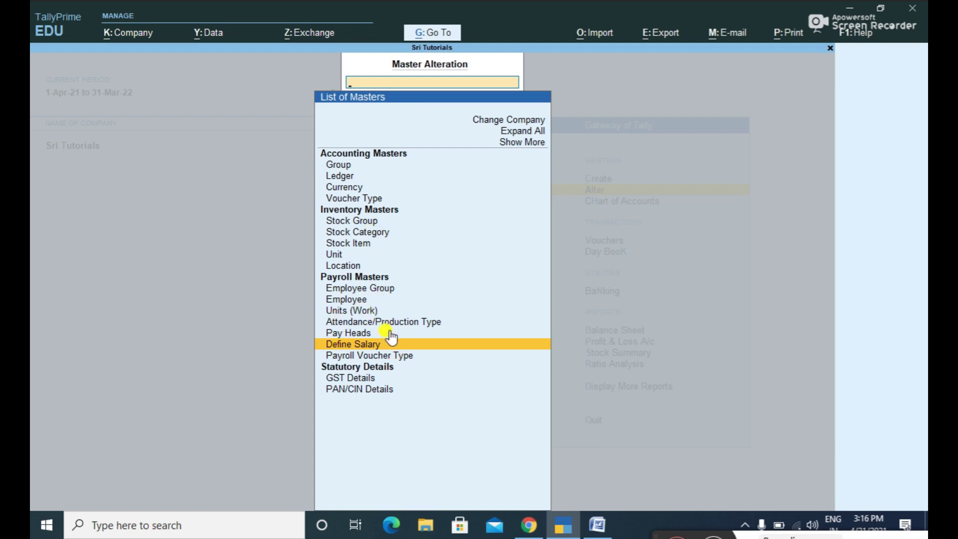
key(Escape)
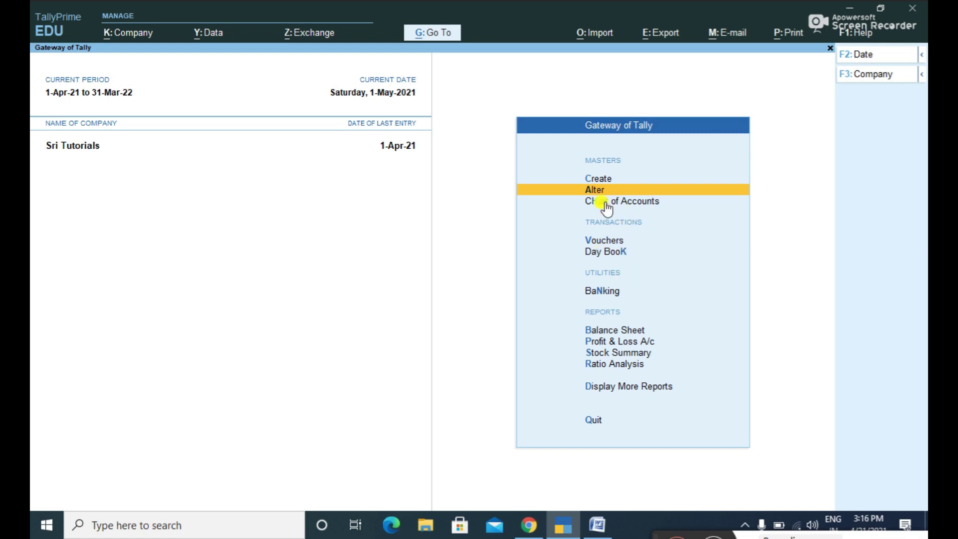
- Start a new Attendance voucher dated 1-5-2021
click(607, 241)
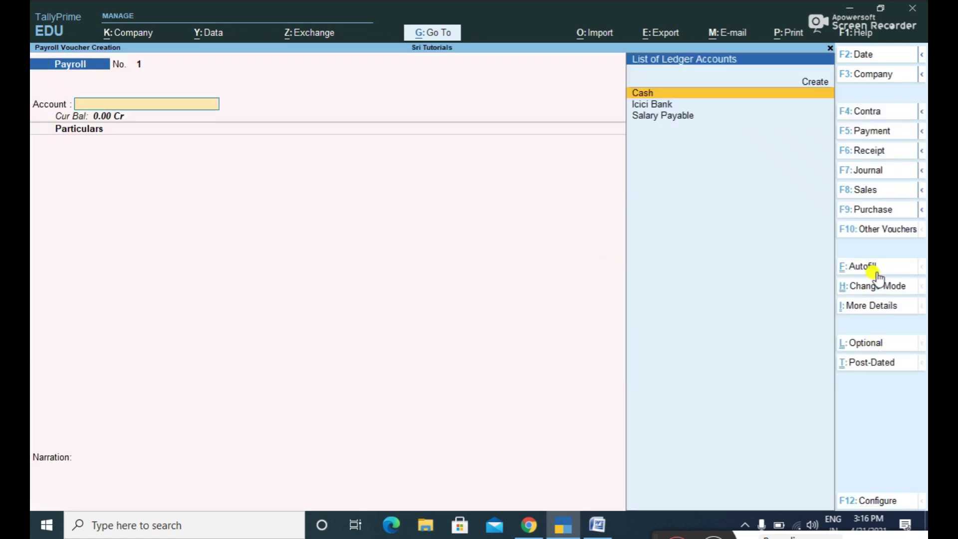
click(890, 233)
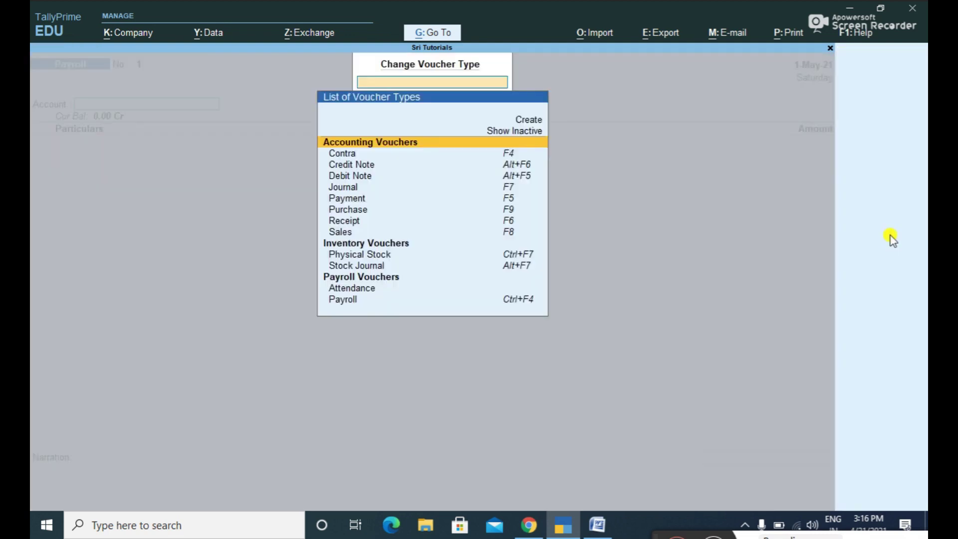
click(358, 290)
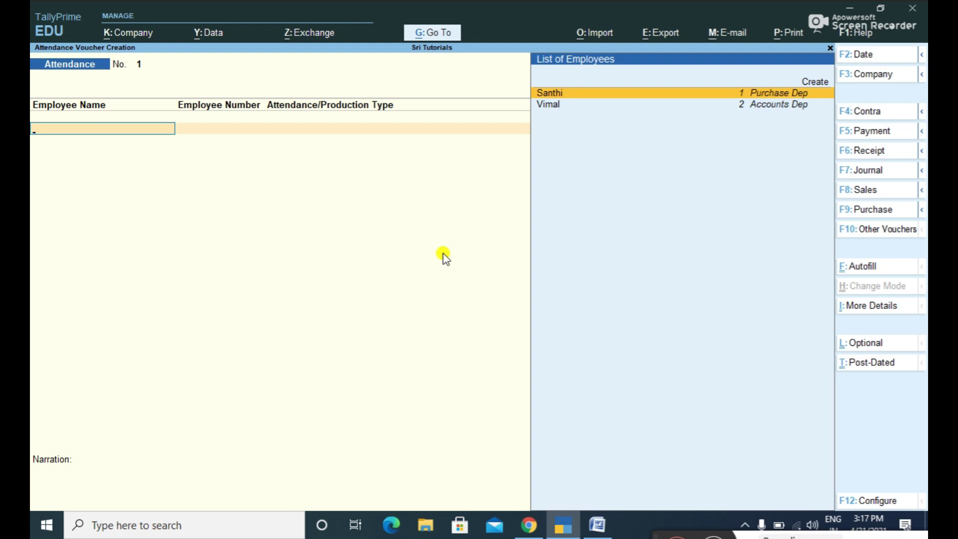
key(F2)
text(1-5-2021)
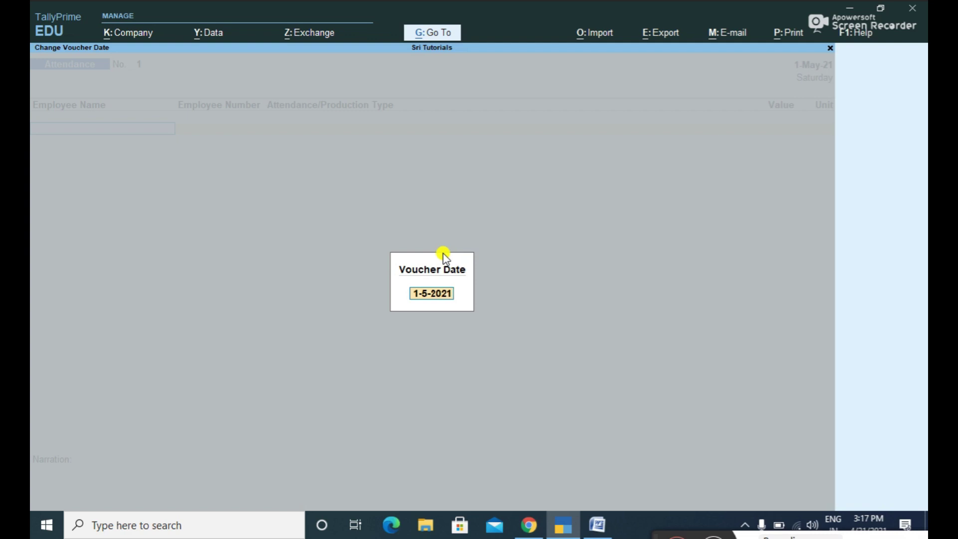
key(Return)
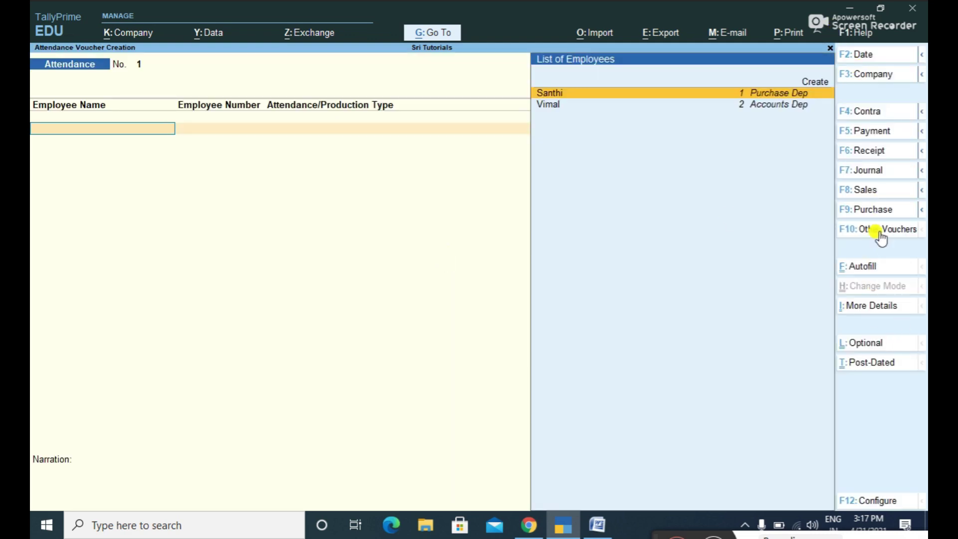
- Autofill the attendance voucher for All Items with type Present, default value 0, sorted by Employee Name
click(855, 270)
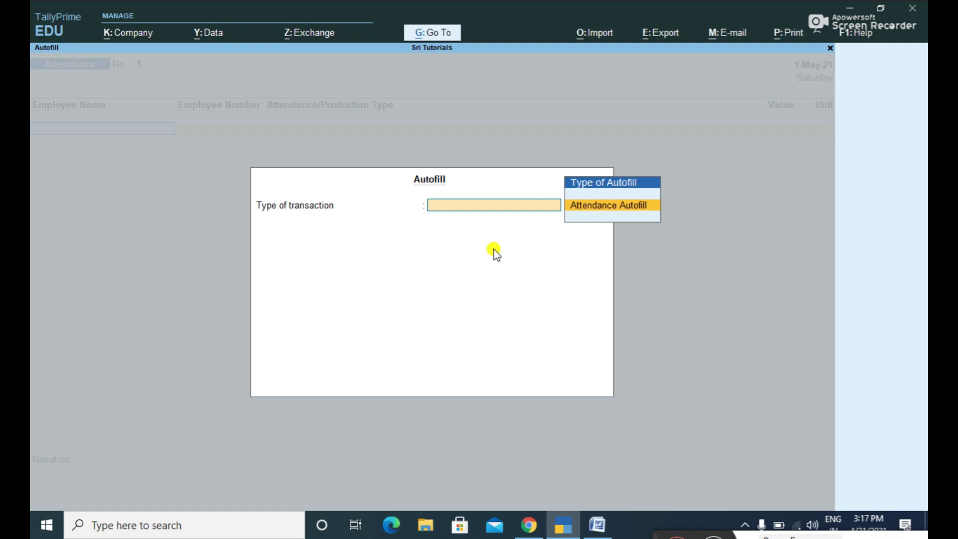
key(Return)
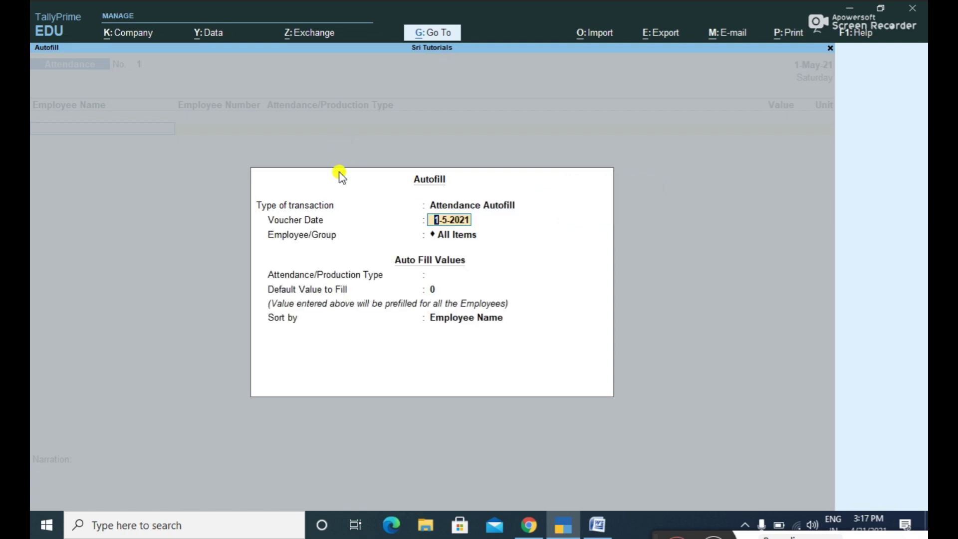
key(Return)
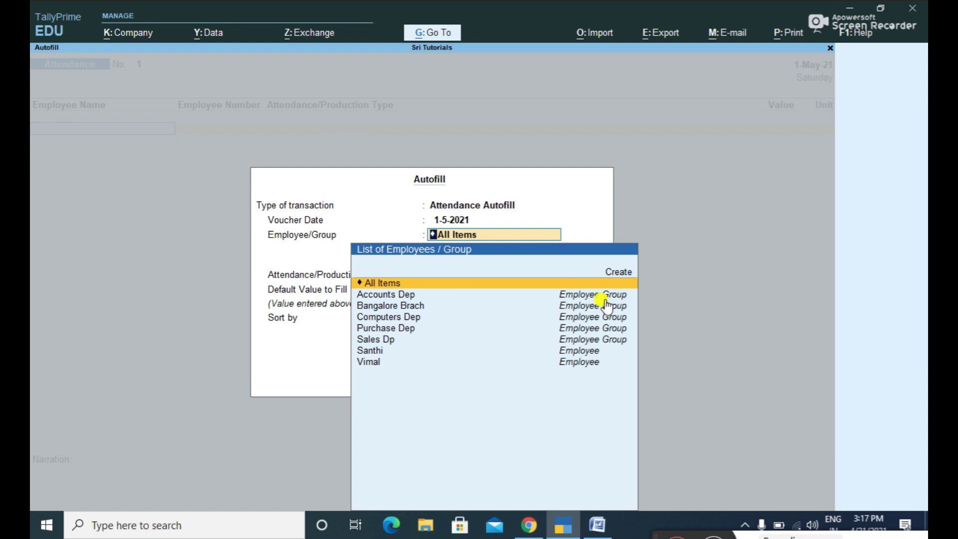
key(Return)
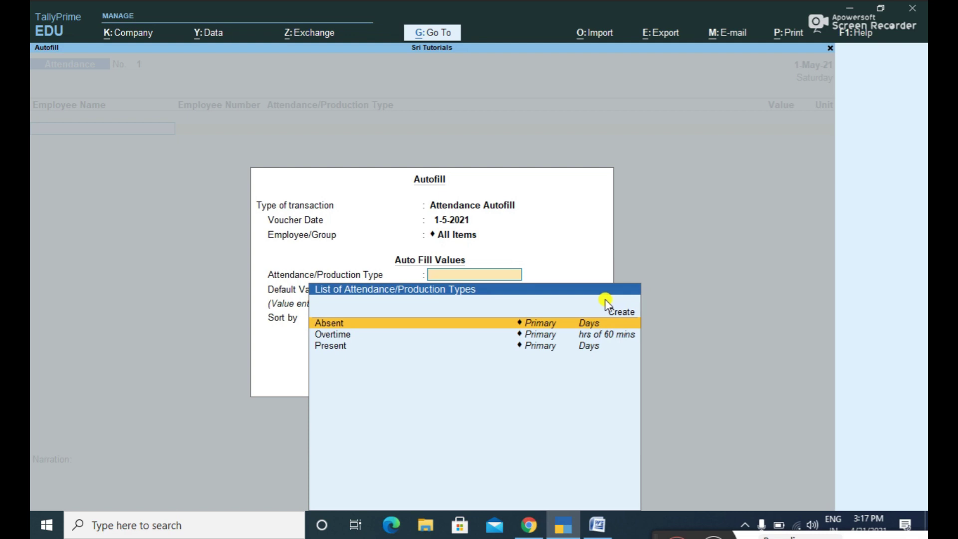
key(Down)
key(Down)
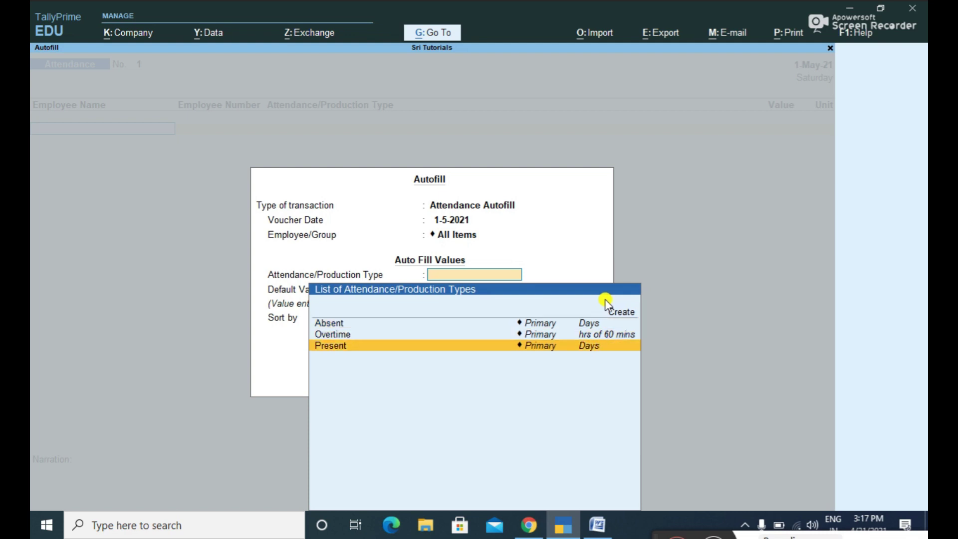
key(Return)
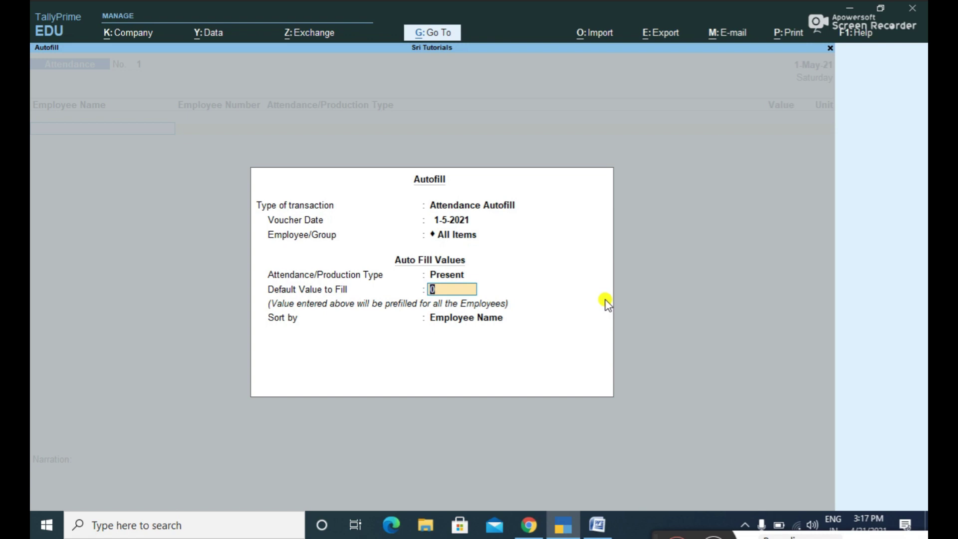
key(Return)
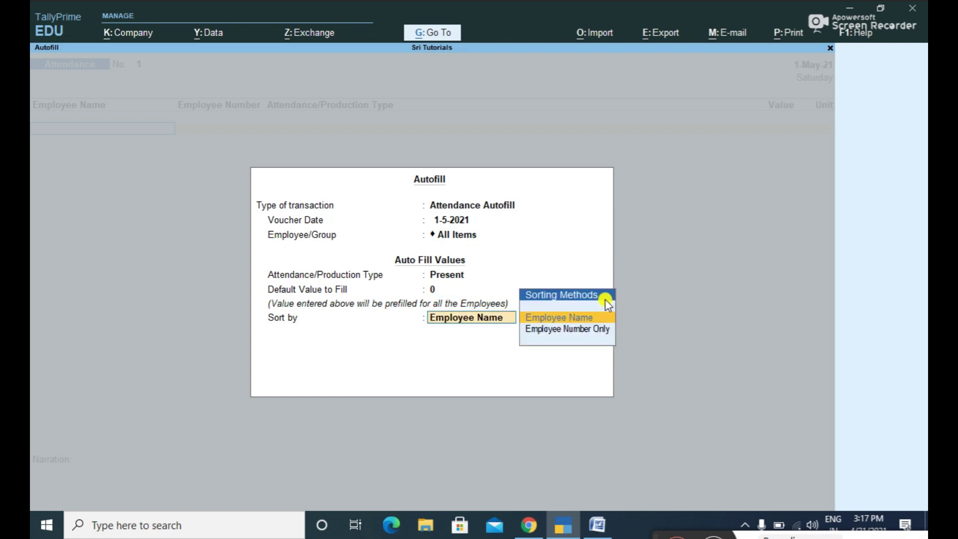
key(Return)
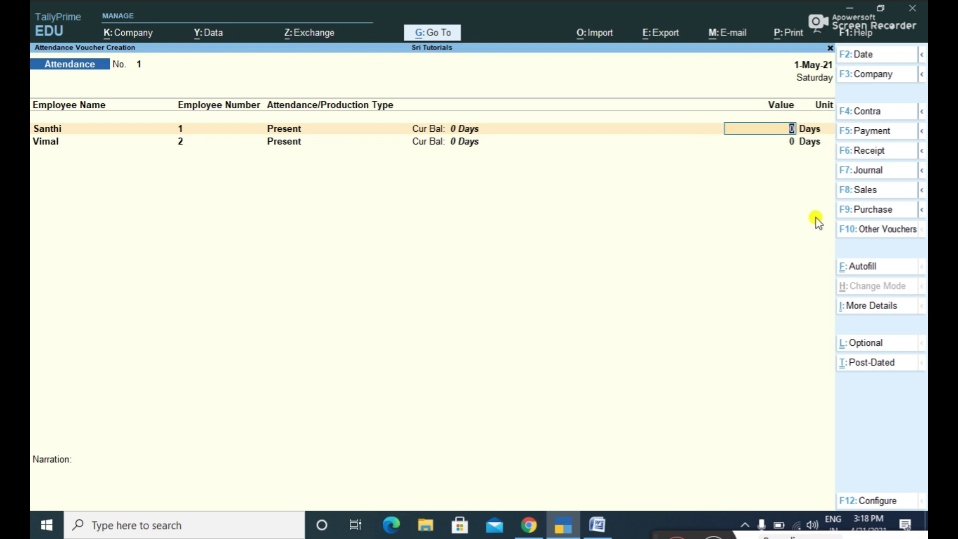
- Enter 31 present days for the first employee and 29 for the second, and save the voucher without a narration
text(31)
key(Return)
text(29)
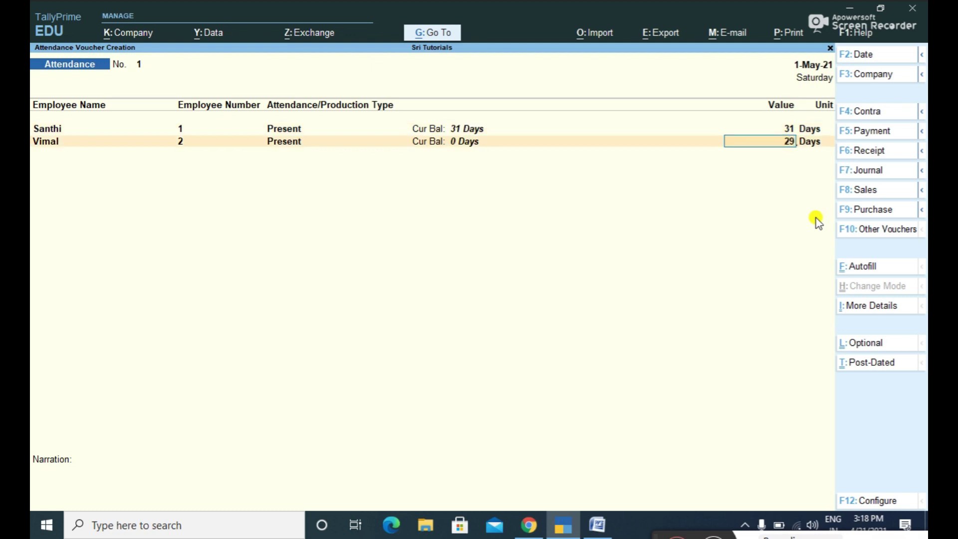
key(Return)
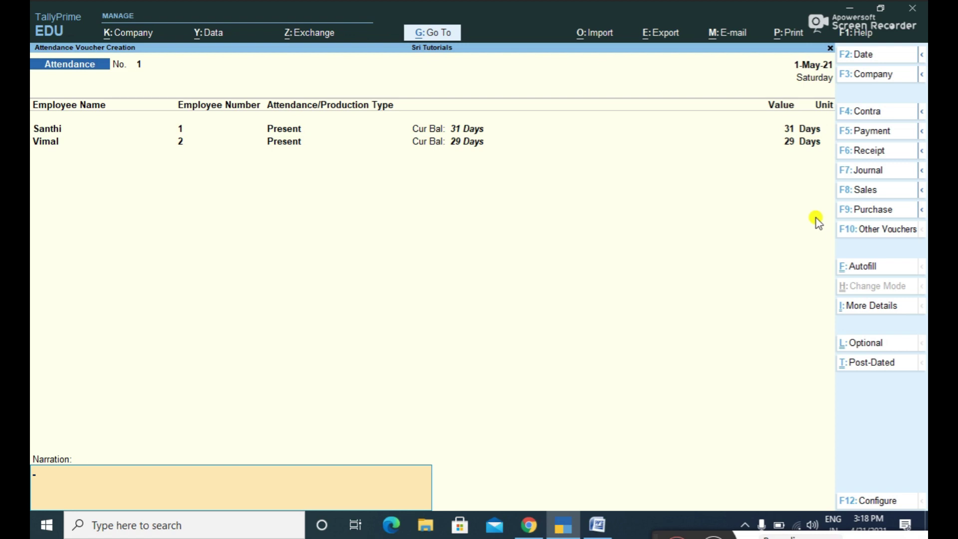
key(Return)
key(Return)
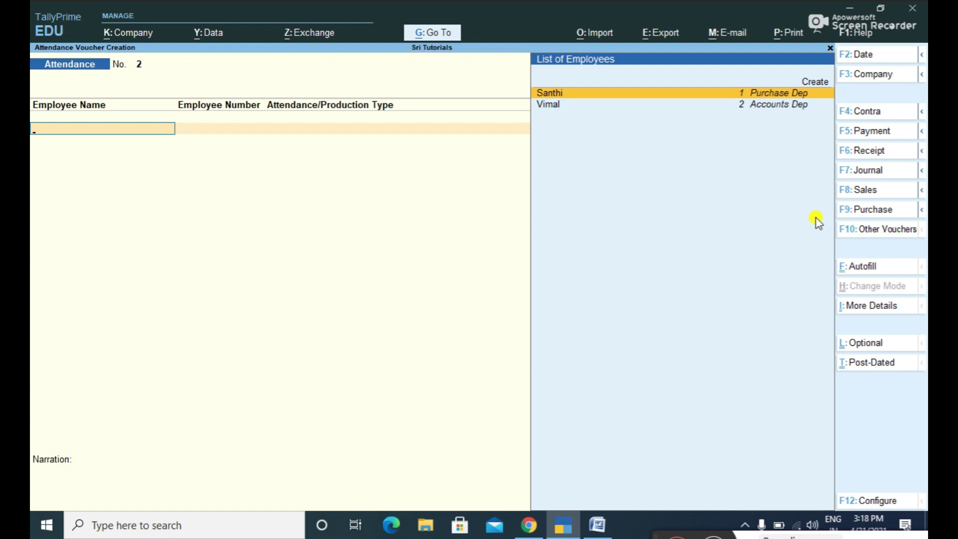
- Autofill the second attendance voucher for All Items with type Overtime, dated 1-5-2021, default value 0, sorted by Employee Name
click(865, 272)
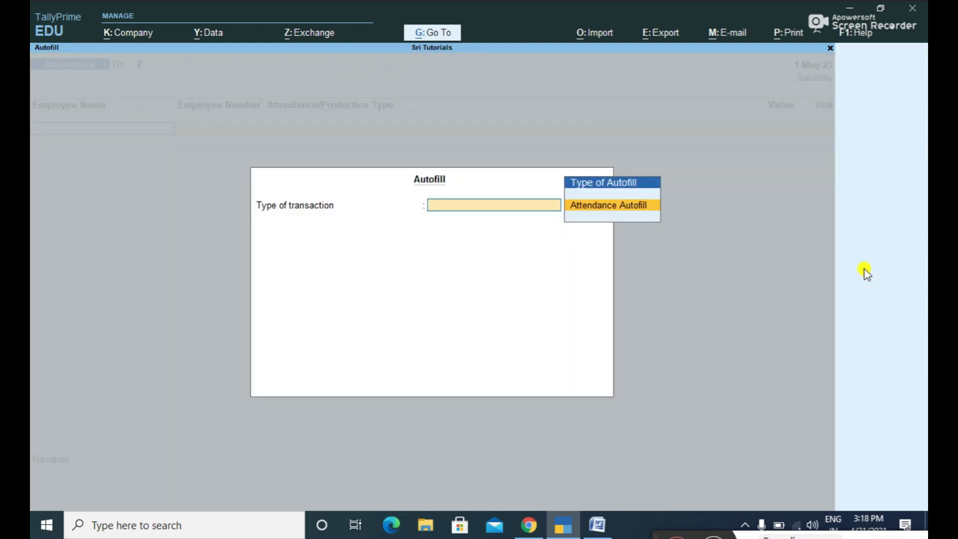
key(Return)
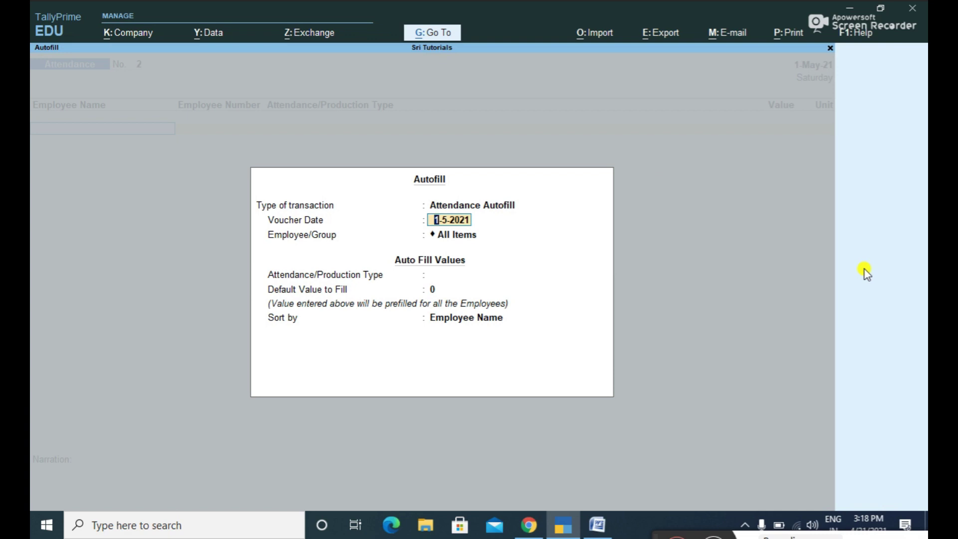
key(Return)
key(Return)
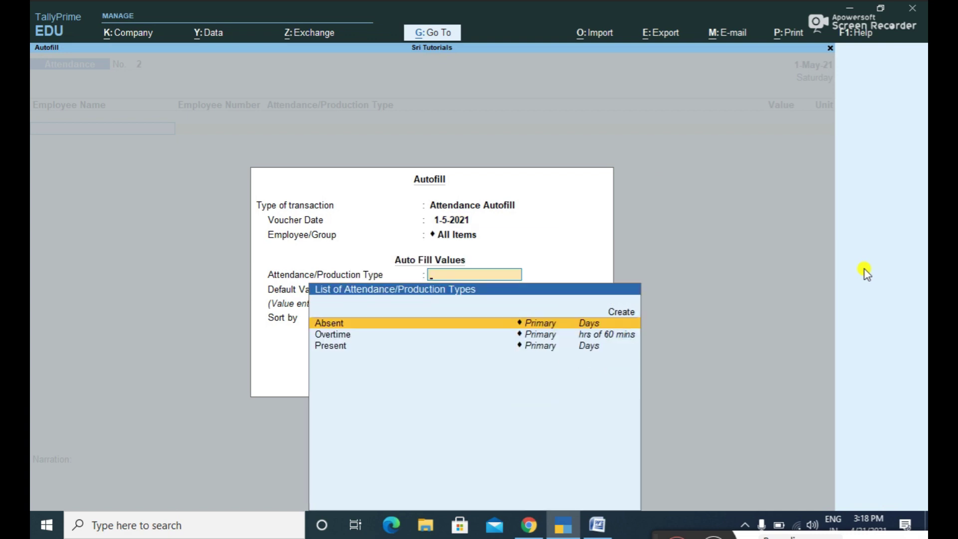
key(Down)
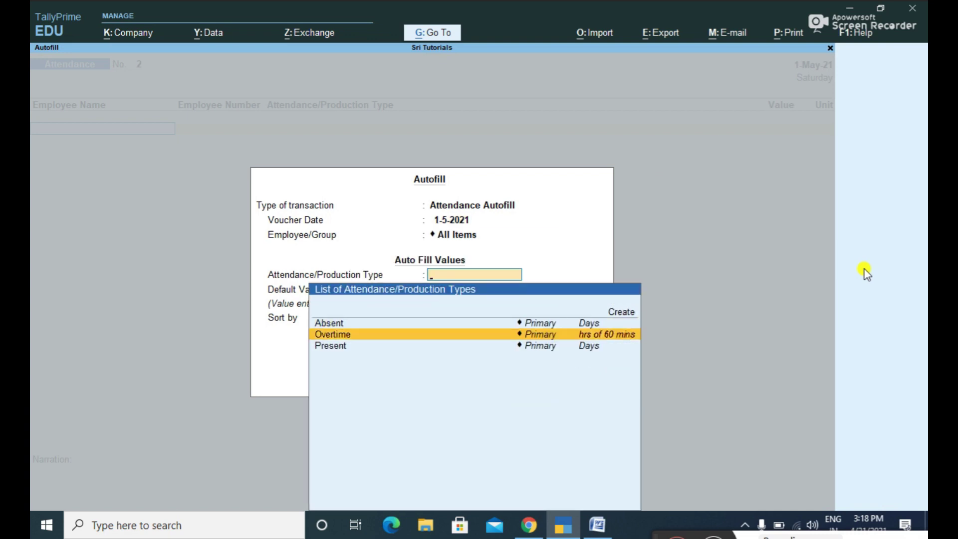
key(Return)
key(Return)
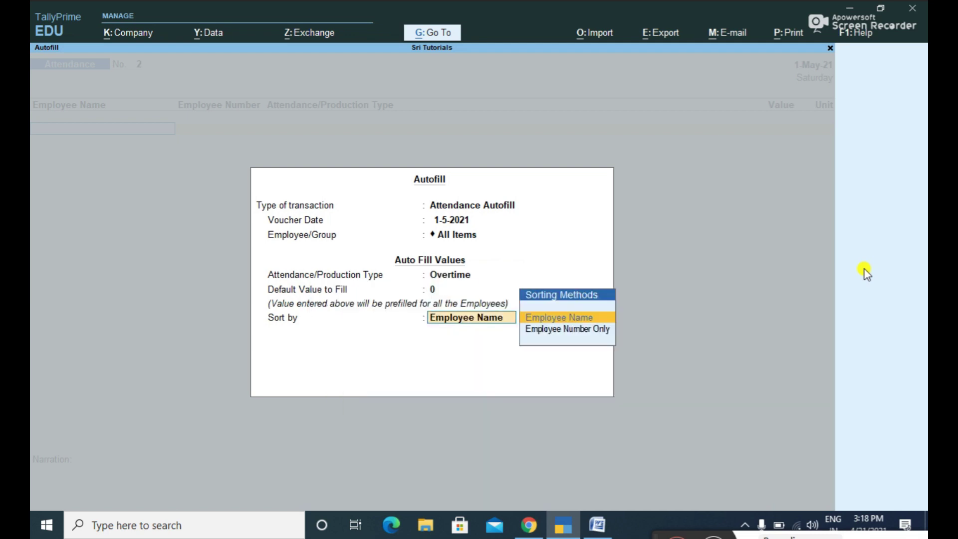
key(Return)
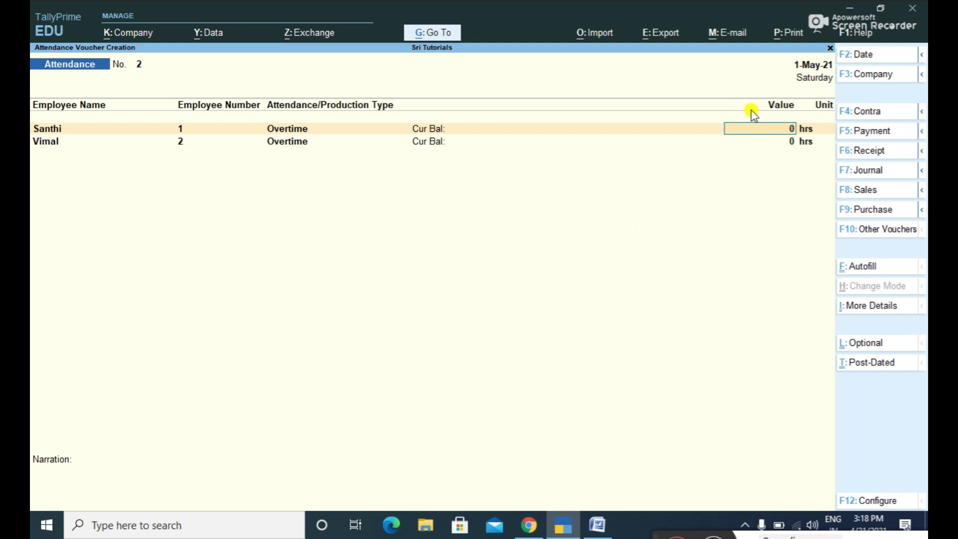
- Enter 5 overtime hours for the first employee and 3 for the second, and save the voucher without a narration
text(5)
key(Return)
key(Return)
text(3)
key(Return)
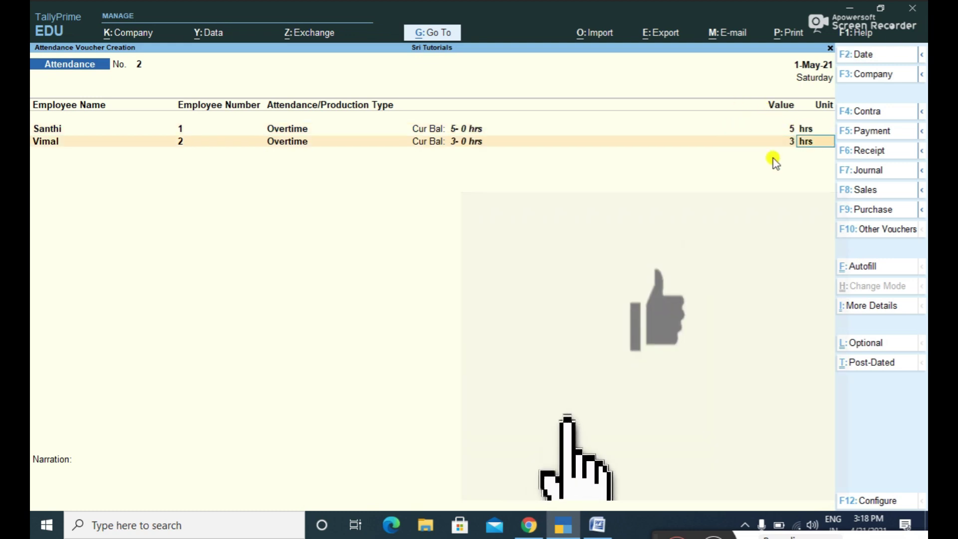
key(Return)
key(Return)
key(Return)
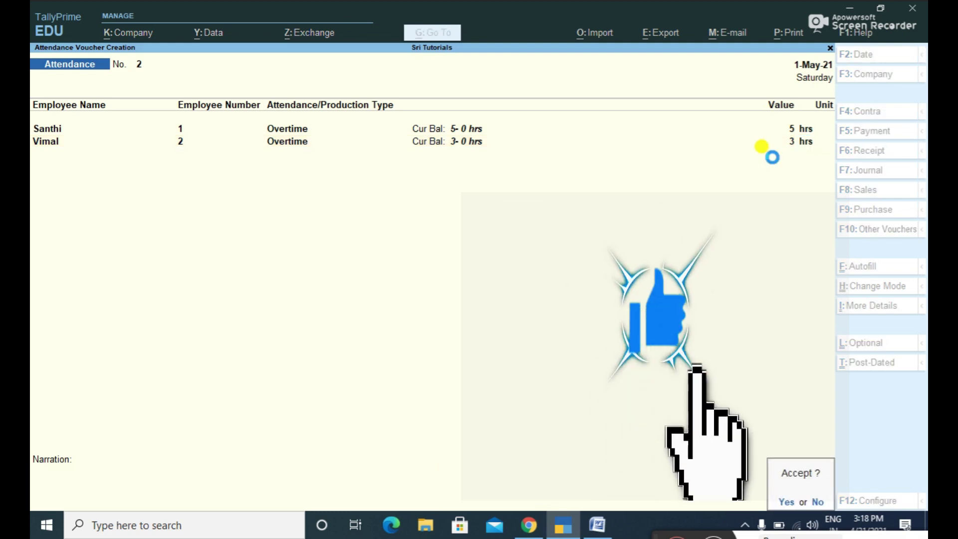
key(Return)
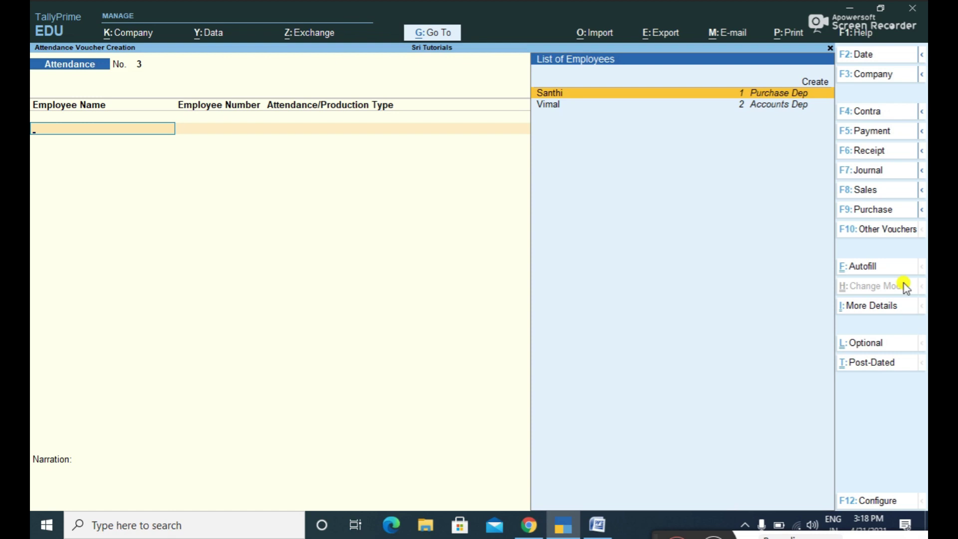
- Switch from the Attendance voucher to a new Payroll voucher
click(897, 231)
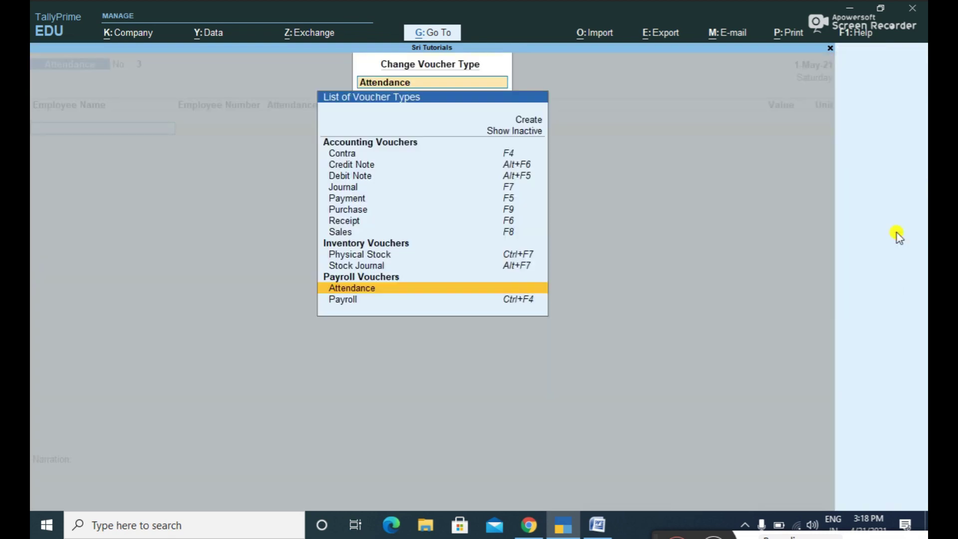
key(Down)
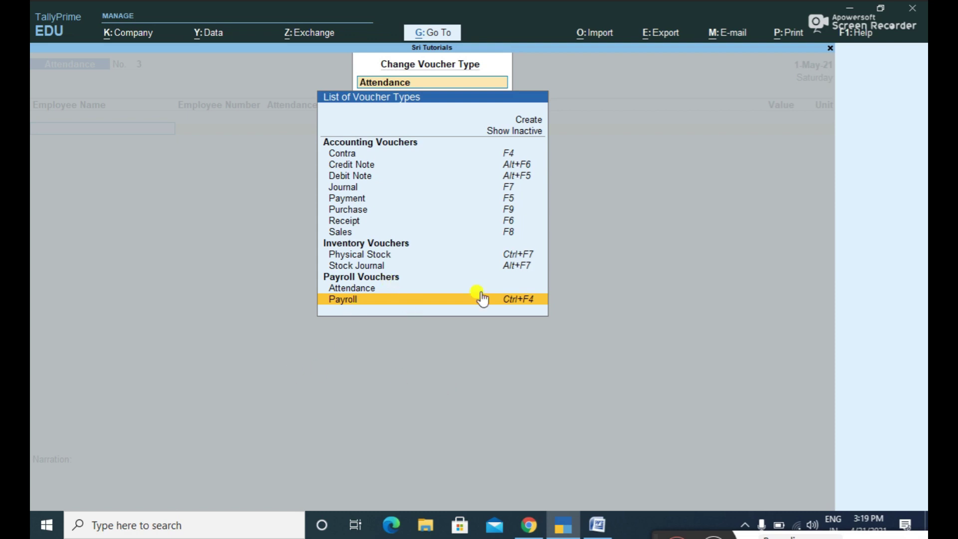
key(Return)
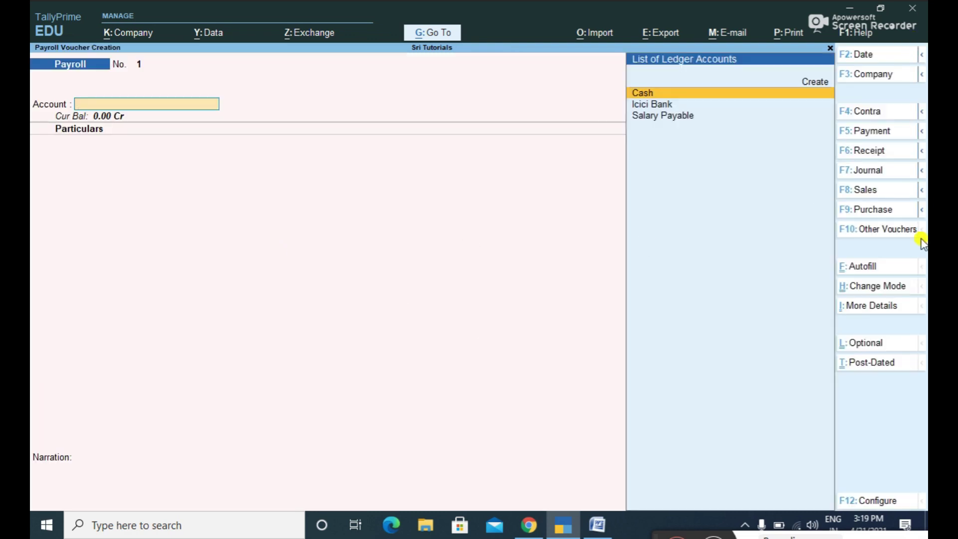
- Set up Payroll Autofill for Salary from 1-5-2021 to 31-5-2021, All Items, sorted by Employee Name, and highlight the Salary Payable ledger
click(879, 272)
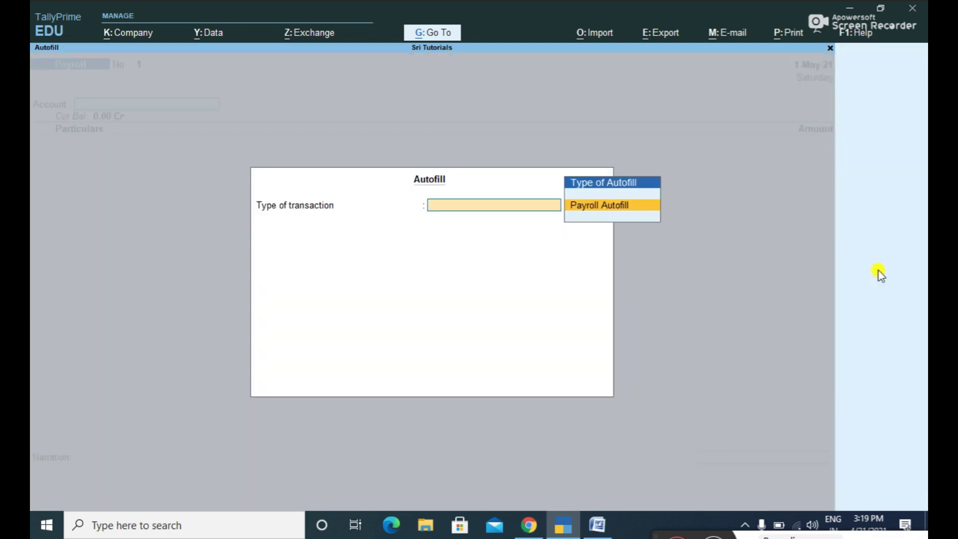
key(Return)
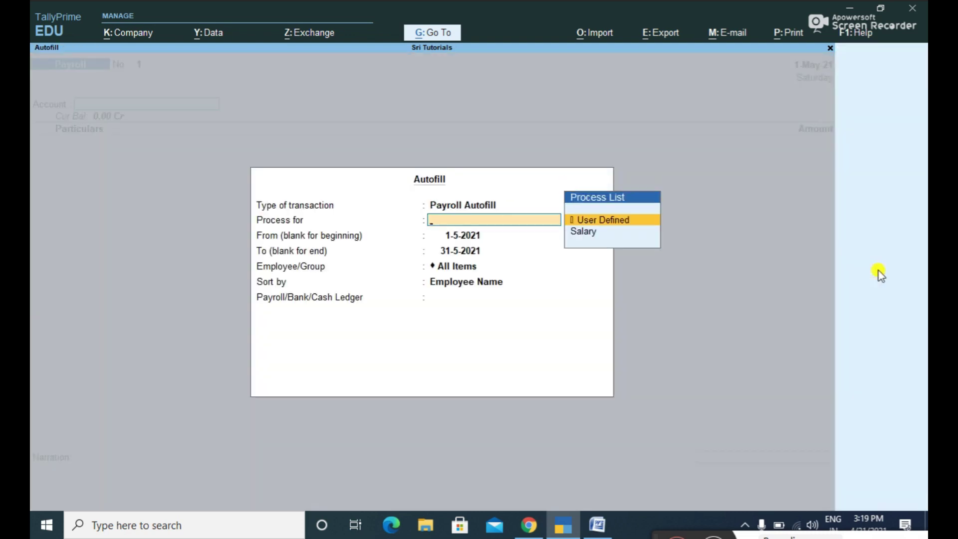
key(Down)
key(Return)
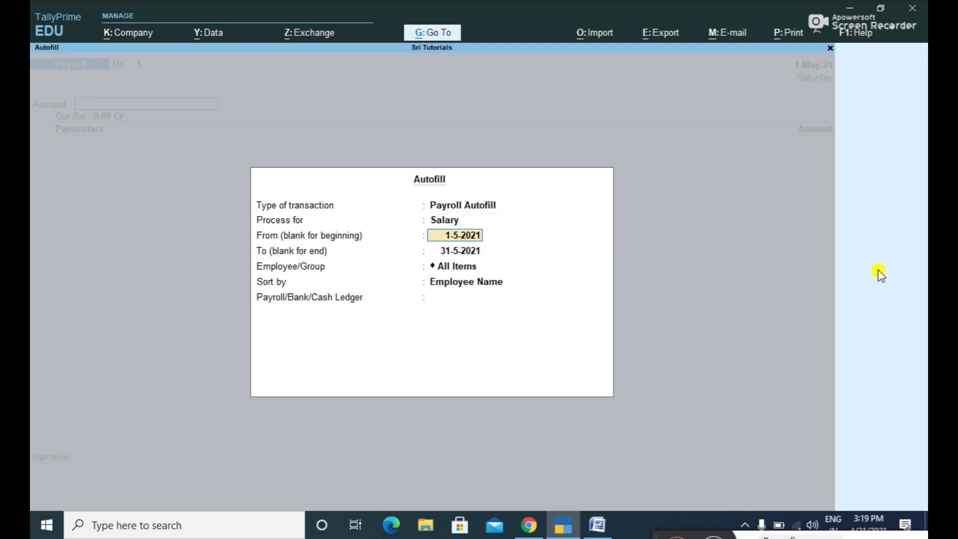
key(Return)
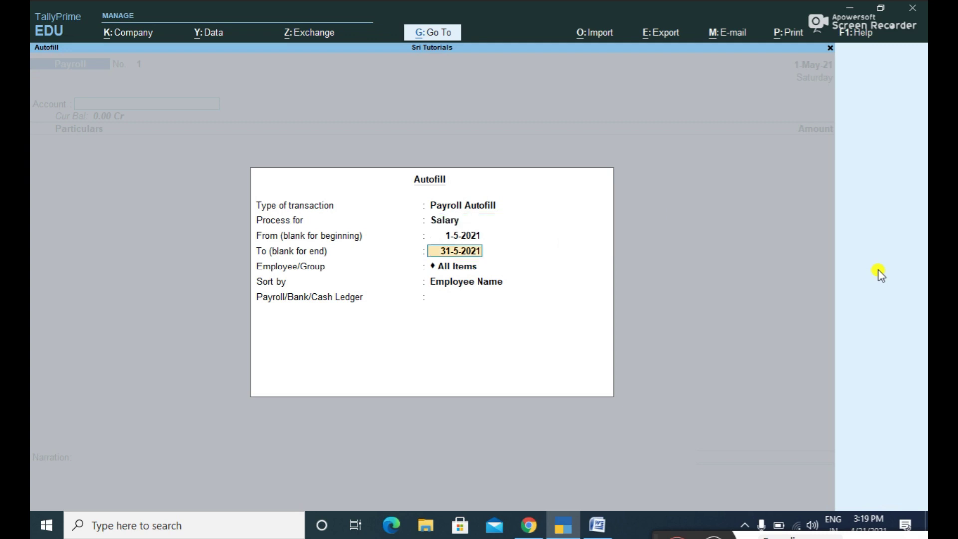
key(Return)
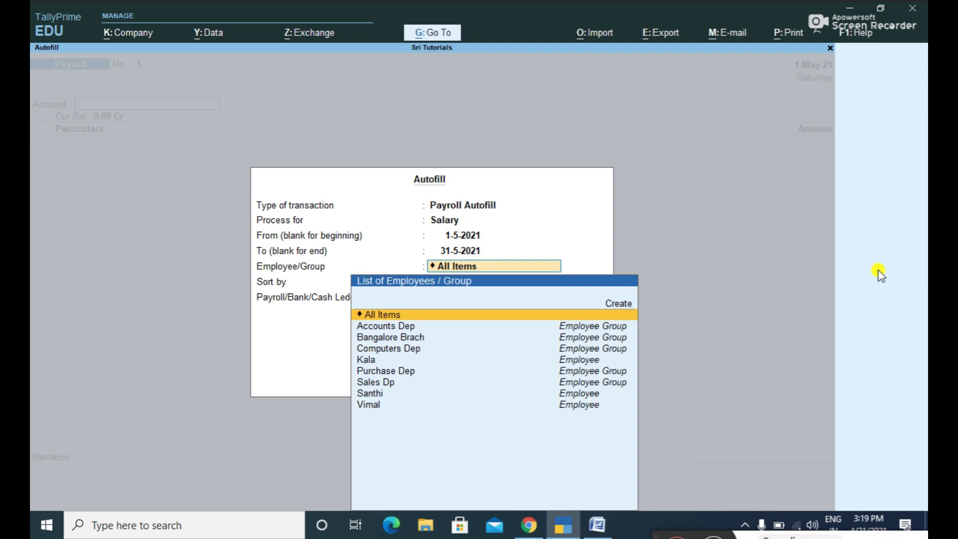
key(Return)
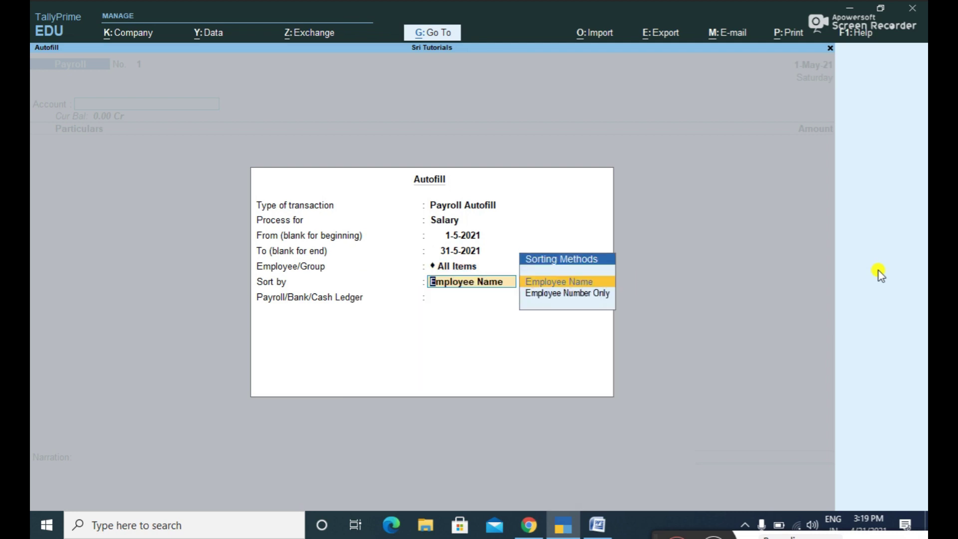
key(Return)
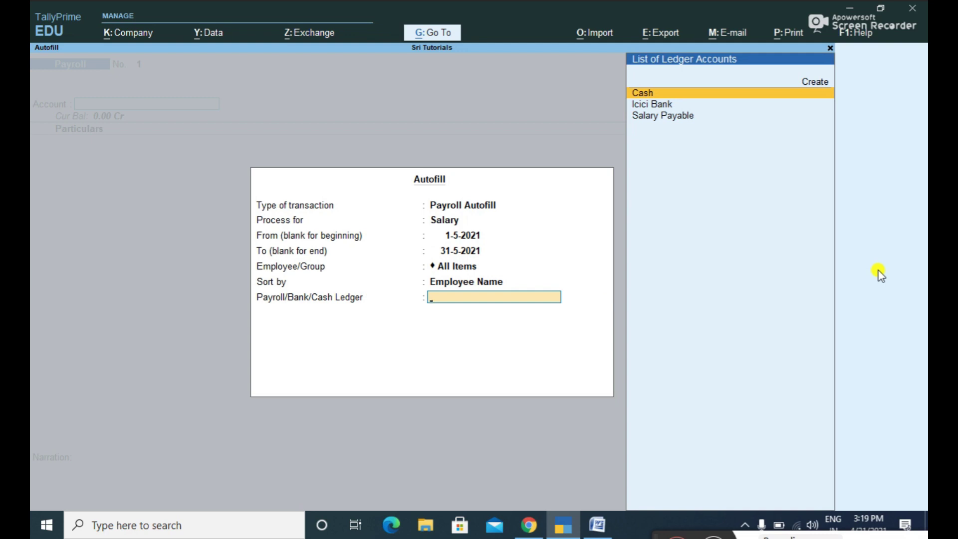
key(Down)
key(Down)
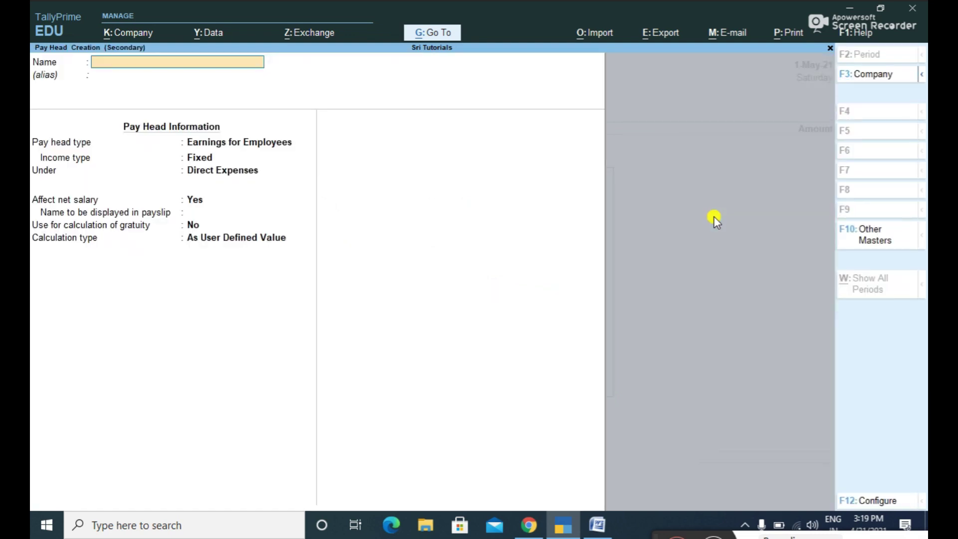
text(Salary Payable)
key(Return)
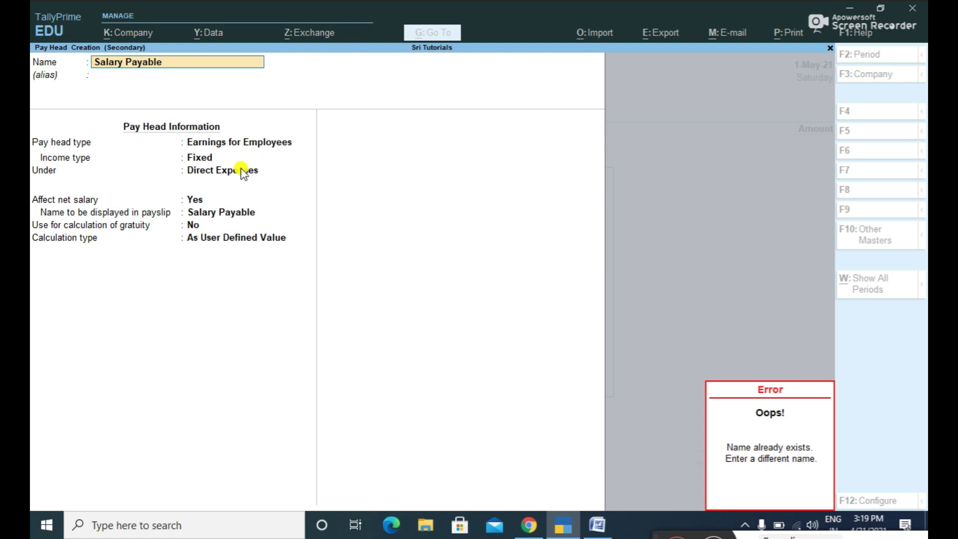
key(Escape)
click(449, 387)
key(Escape)
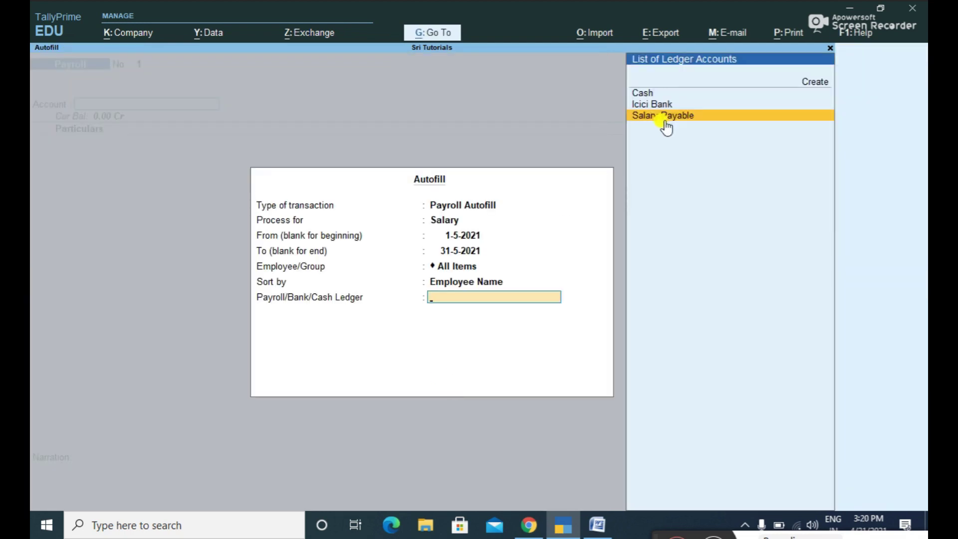
click(476, 299)
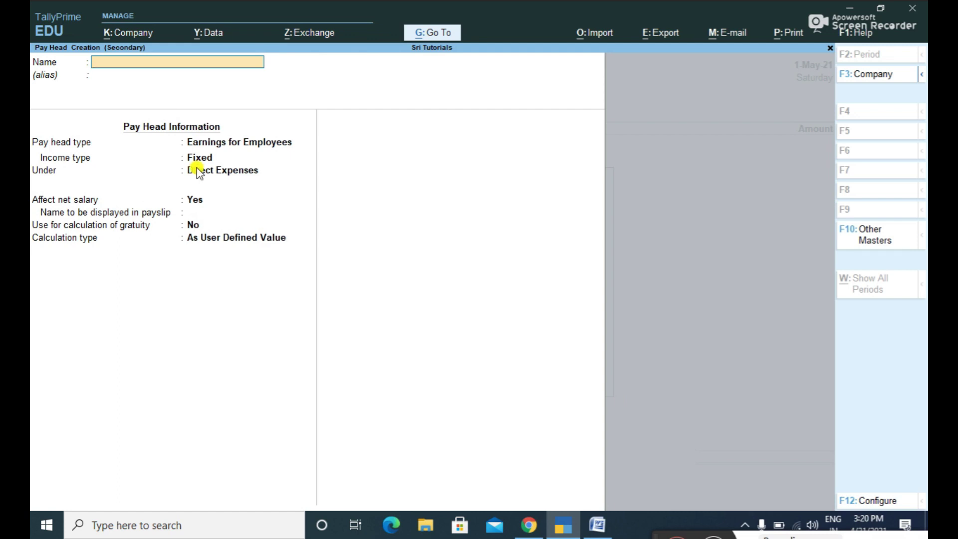
text(S.P)
key(Return)
key(Return)
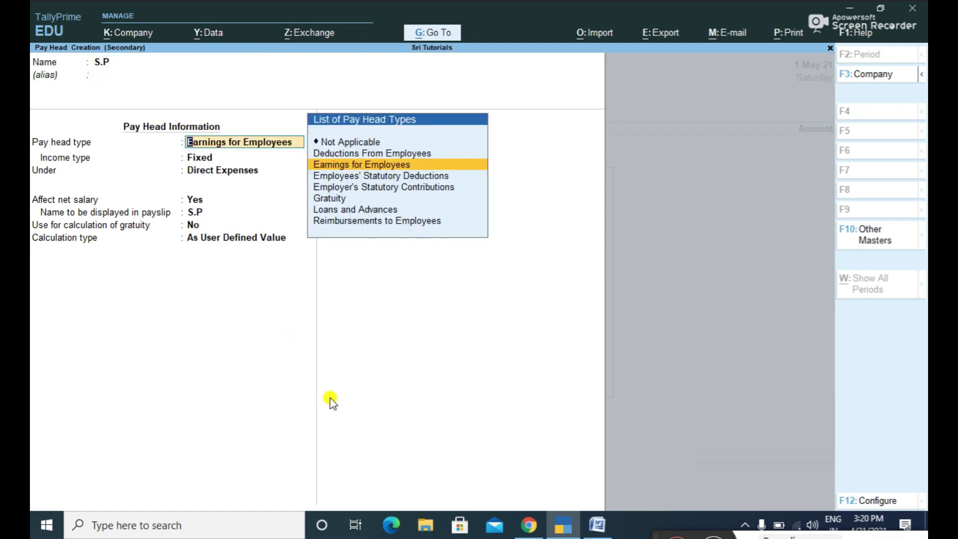
key(Up)
key(Up)
key(Return)
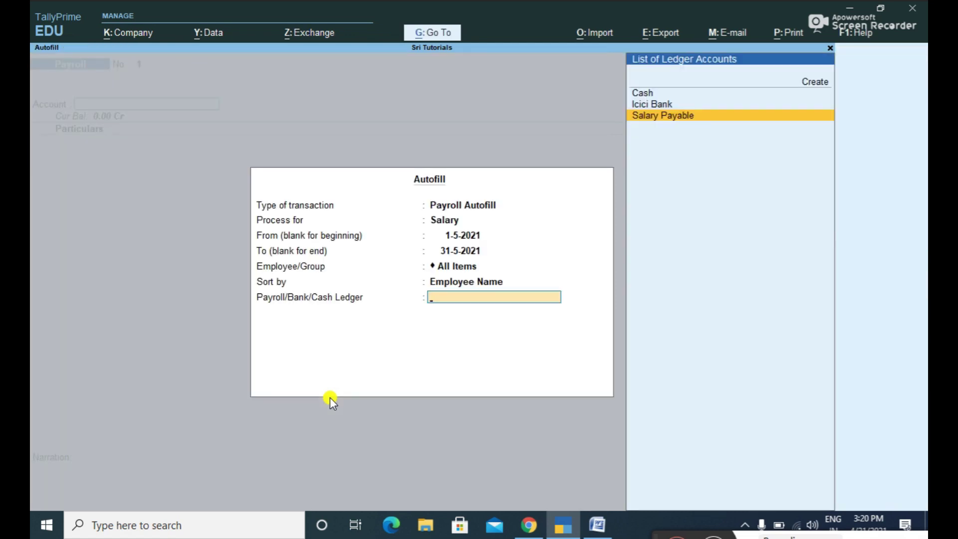
- Fill the payroll voucher against the Salary Payable ledger and save it with the default pay period narration
key(Return)
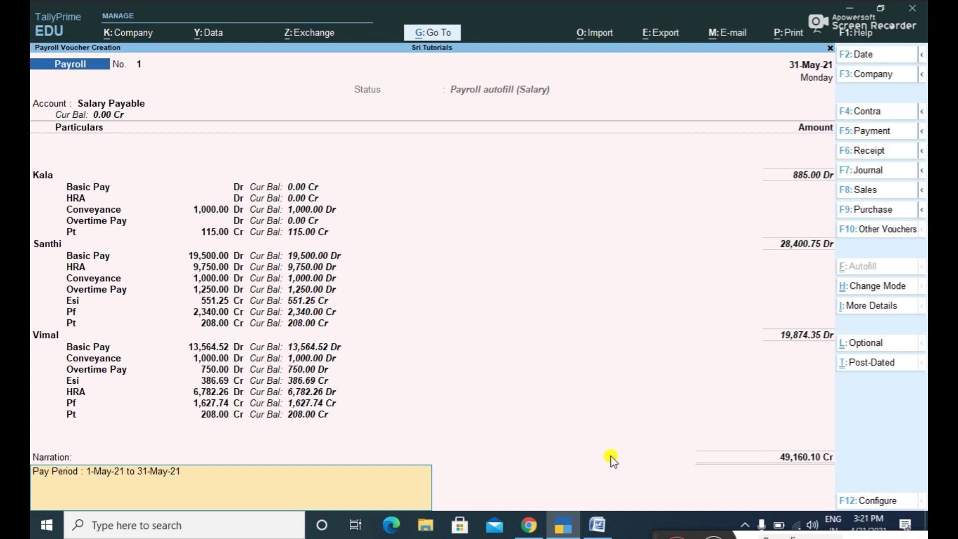
key(Return)
key(Return)
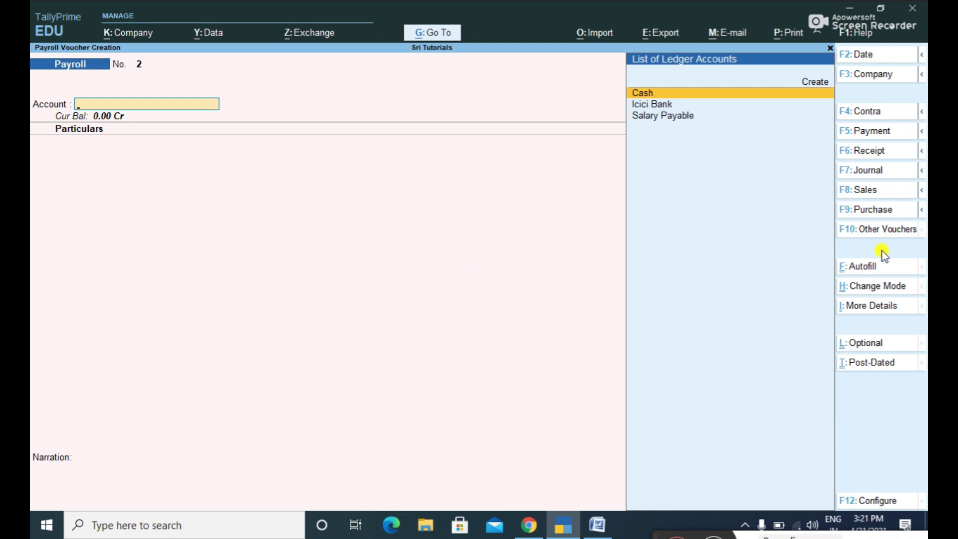
- Switch from the Payroll voucher to a new Payment voucher
click(881, 232)
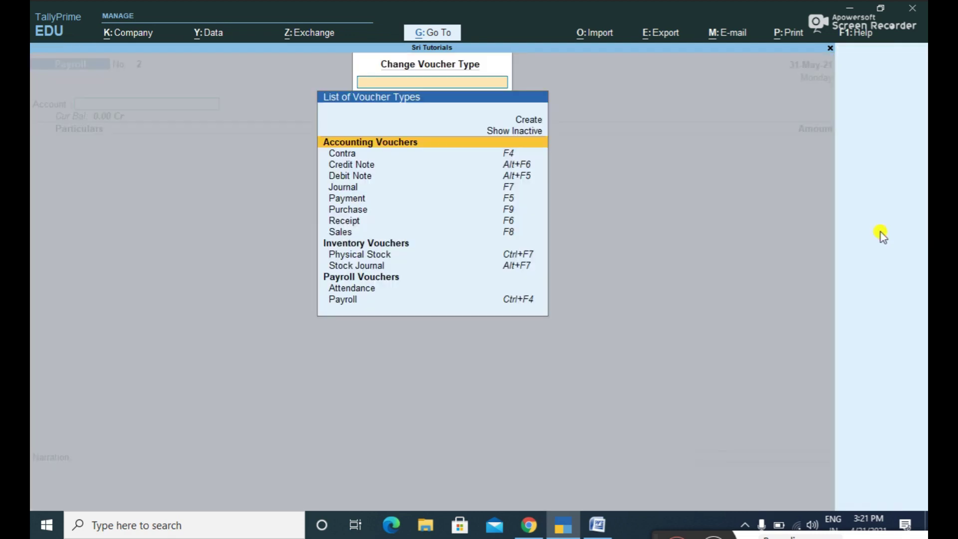
key(Down)
key(Down)
key(Down)
key(Down)
key(Down)
key(Down)
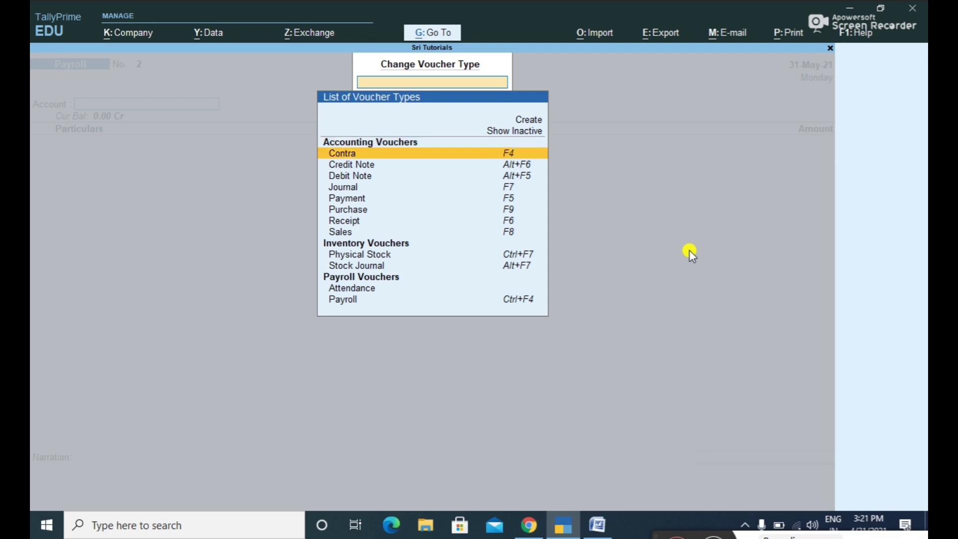
key(Up)
key(Up)
key(Up)
key(Up)
key(Up)
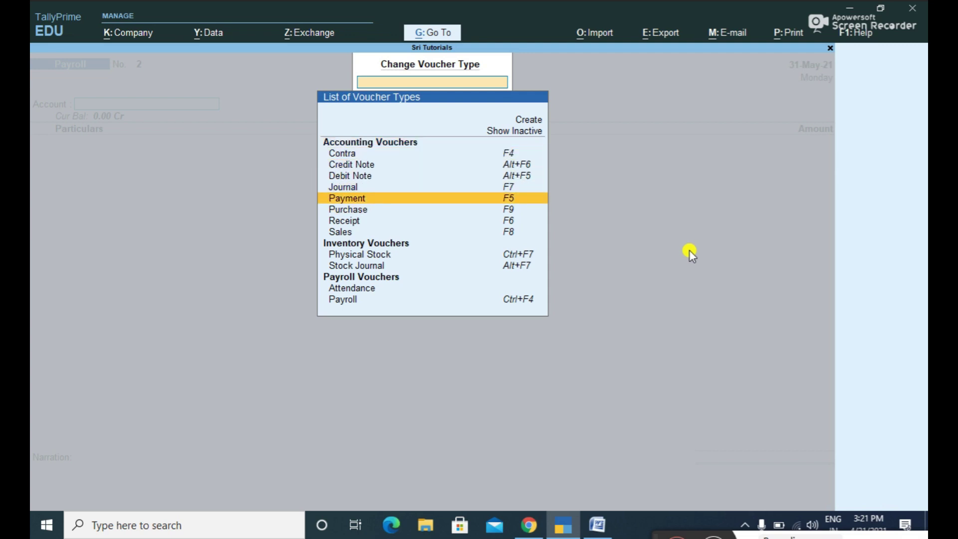
key(Down)
key(Down)
key(Down)
key(Down)
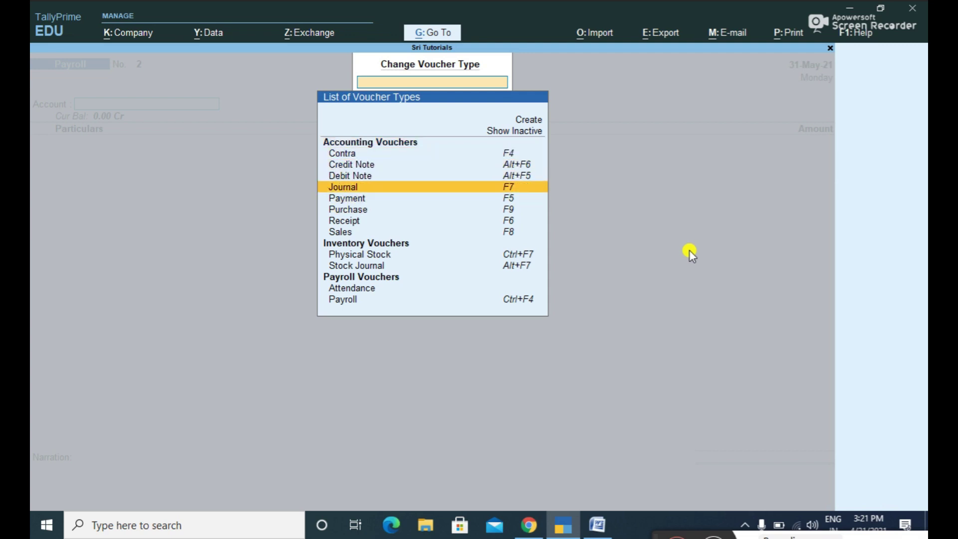
key(Return)
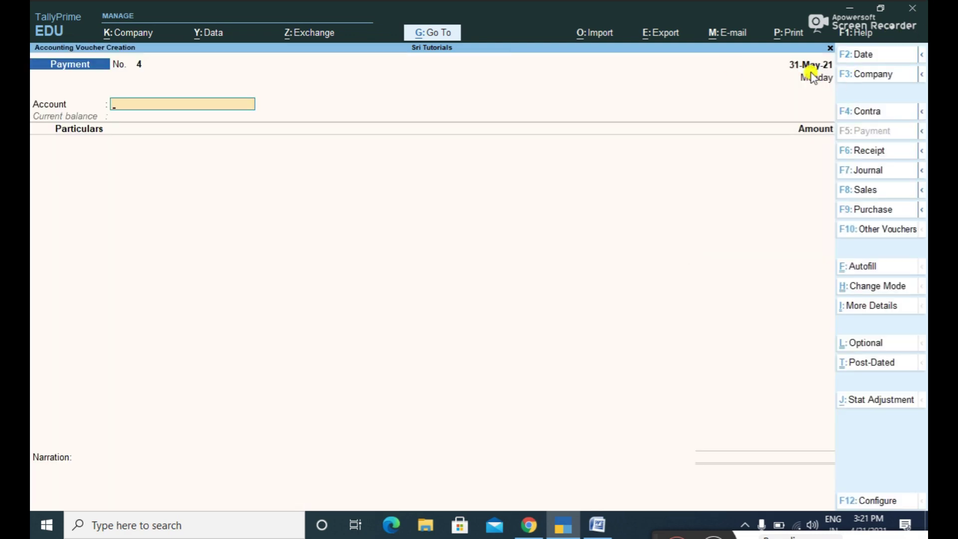
- Date the payment voucher 1-6-2021 and choose Cash as its account
key(XF86AudioLowerVolume)
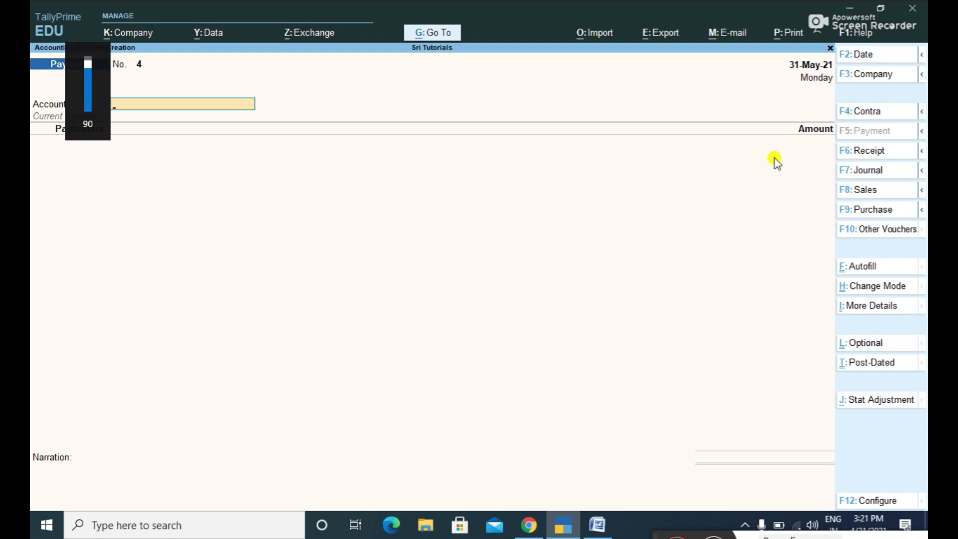
key(F2)
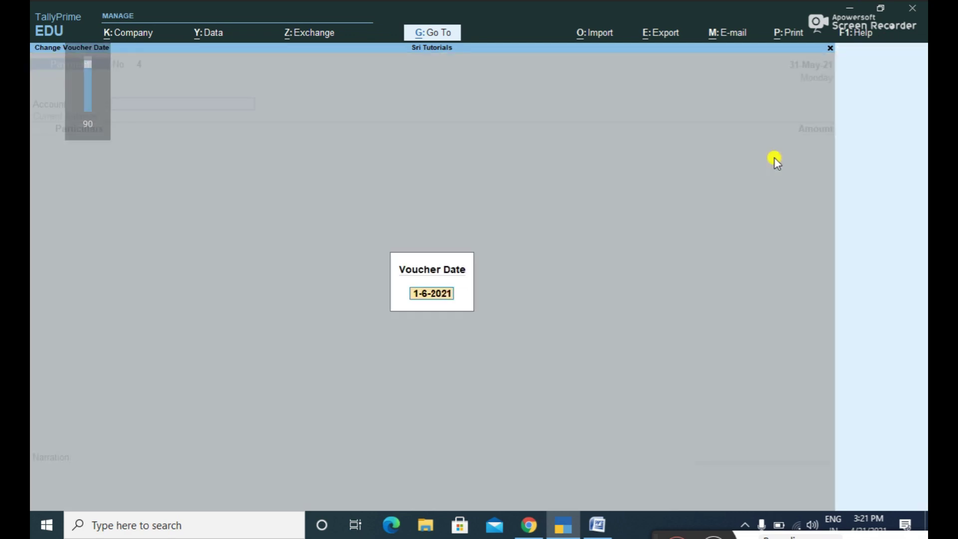
key(Return)
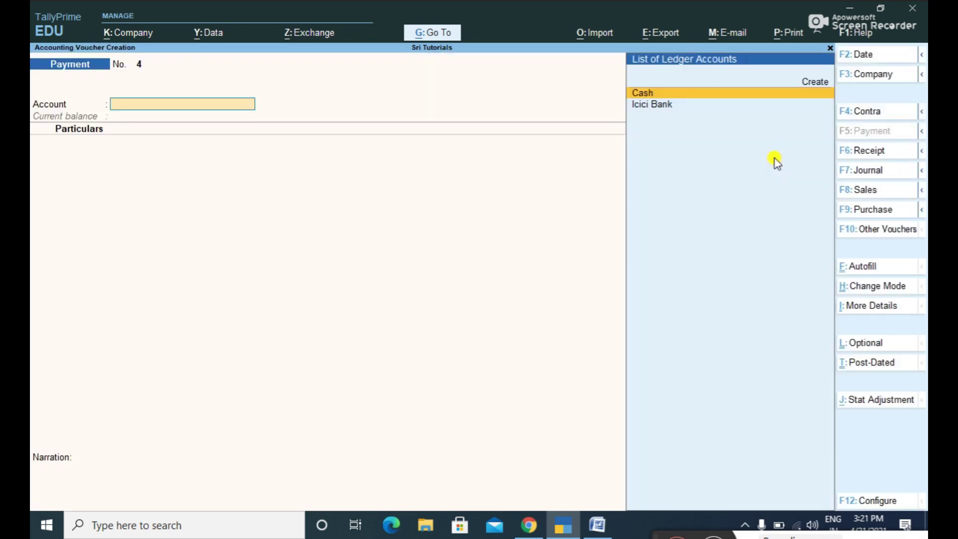
key(Return)
key(BackSpace)
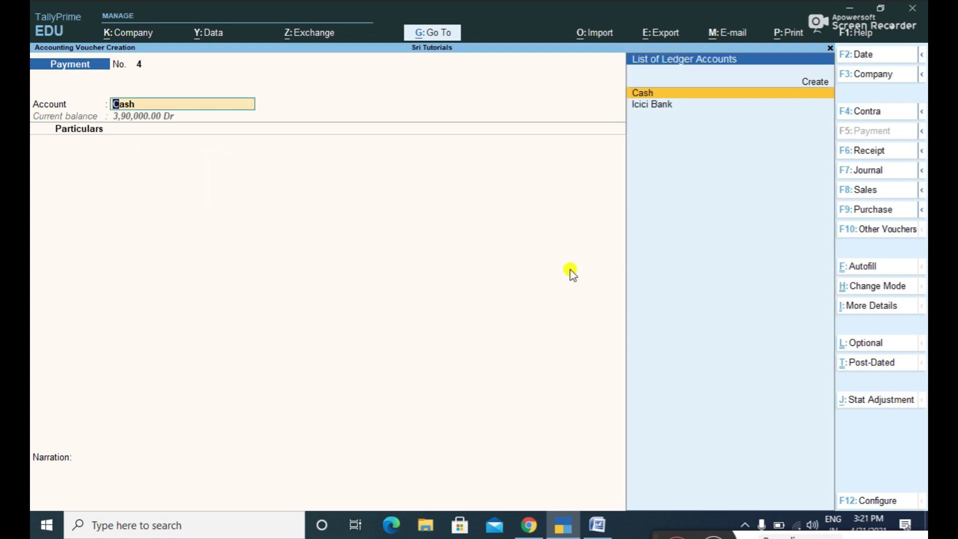
- Start a Payroll Autofill in the payment voucher for 1-5-2021 to 31-5-2021 with voucher date 31-5-2021
click(865, 272)
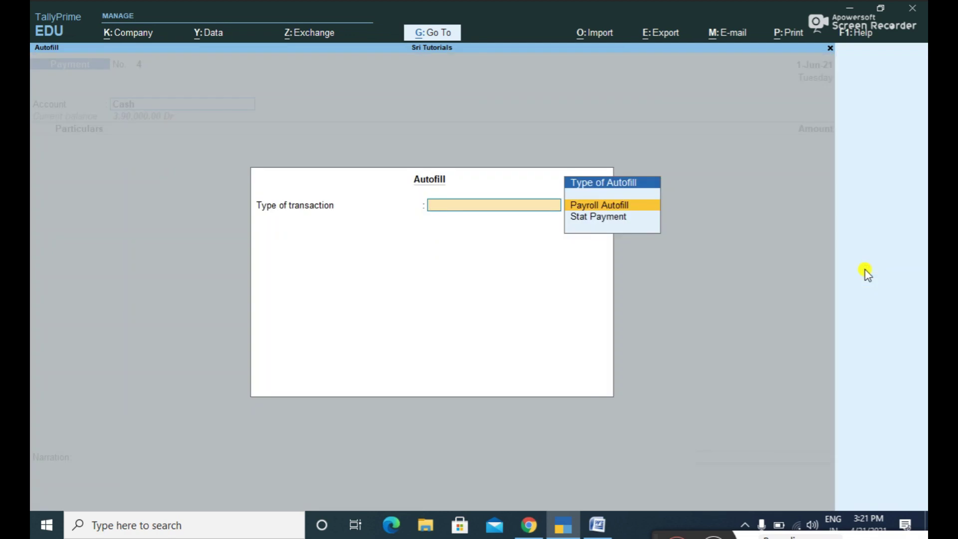
key(Down)
key(Up)
key(Return)
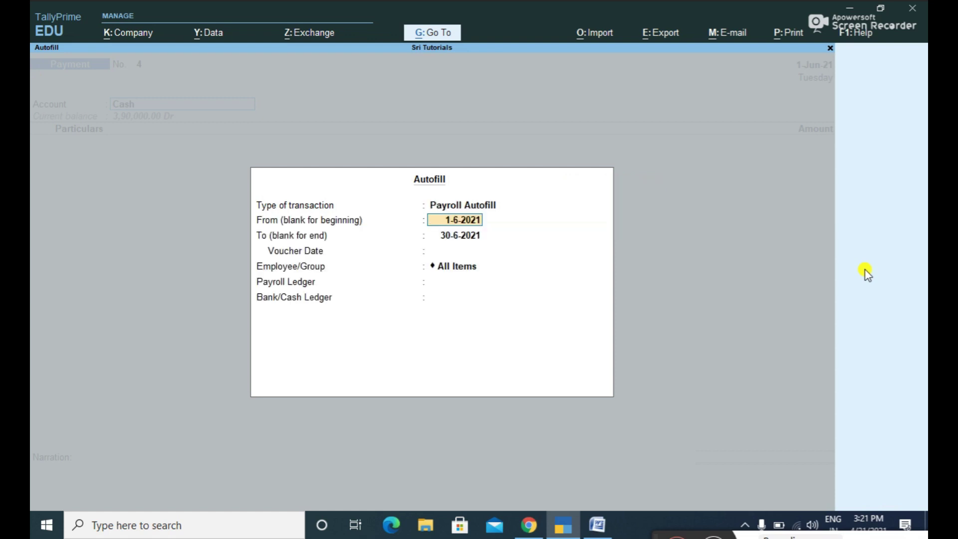
text(1-5-2021)
key(Return)
text(31-)
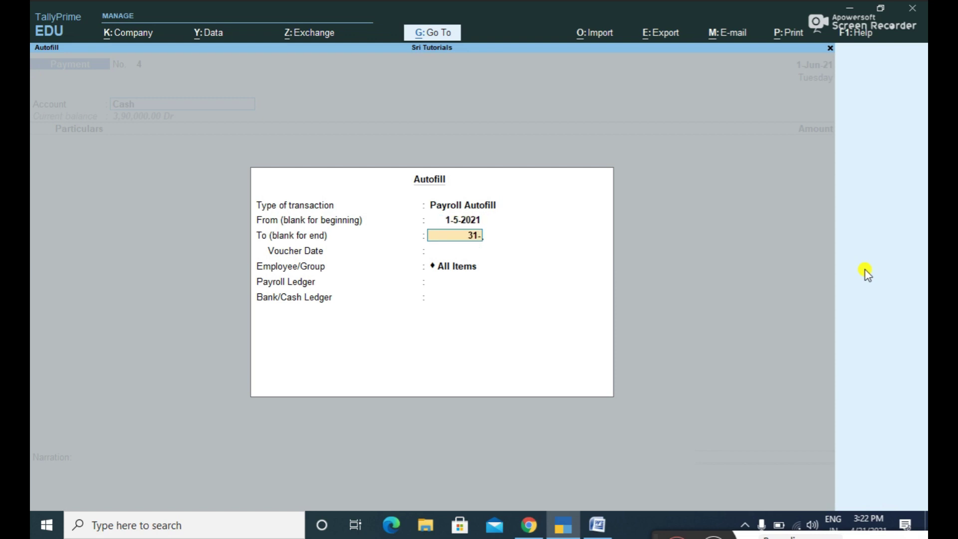
text(5-2021)
key(Return)
key(Return)
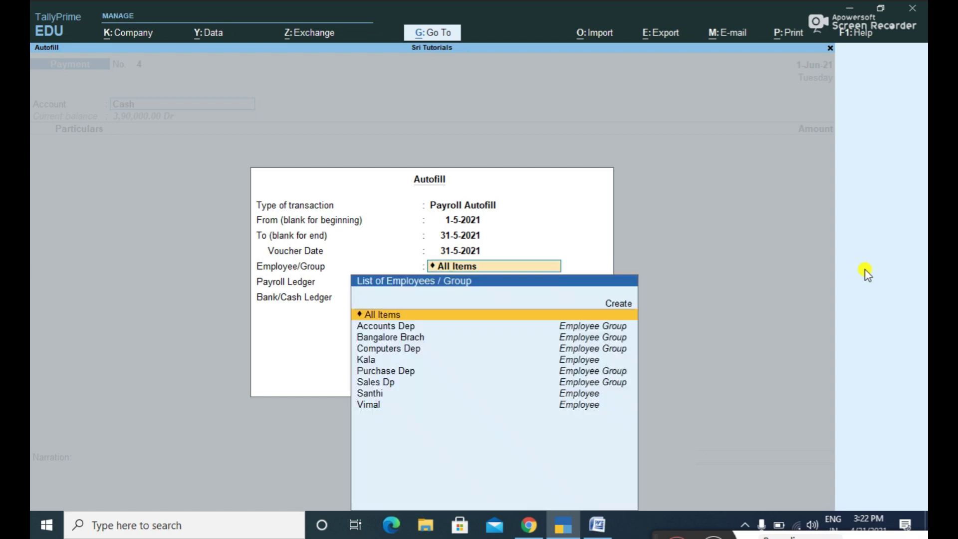
- Fill the payment voucher for All Items using the Salary Payable and Cash ledgers, including employees having 'For Banking' details
key(Return)
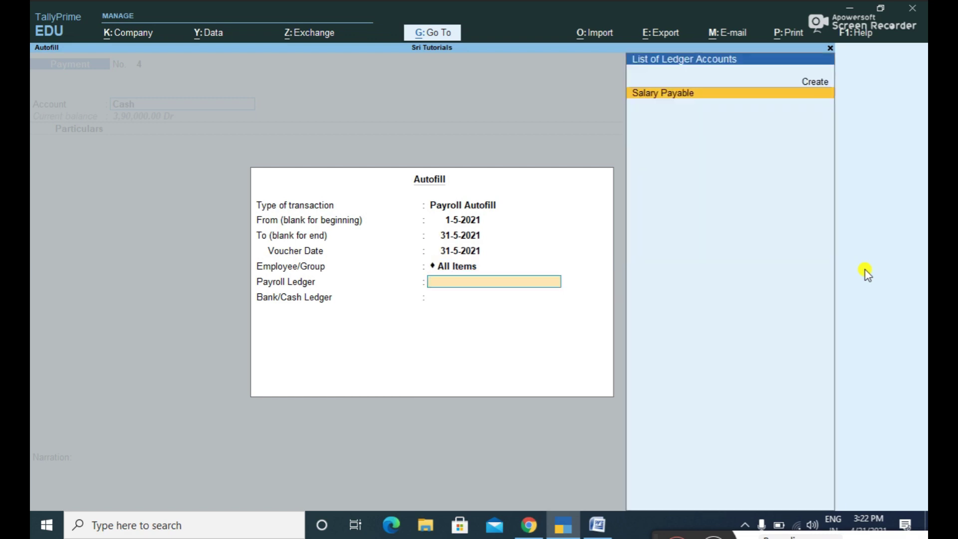
key(Return)
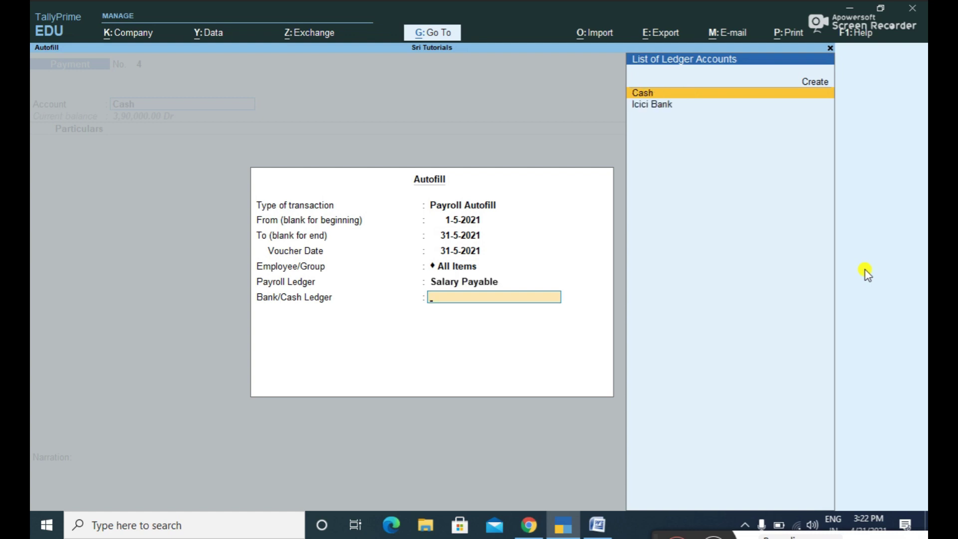
key(Return)
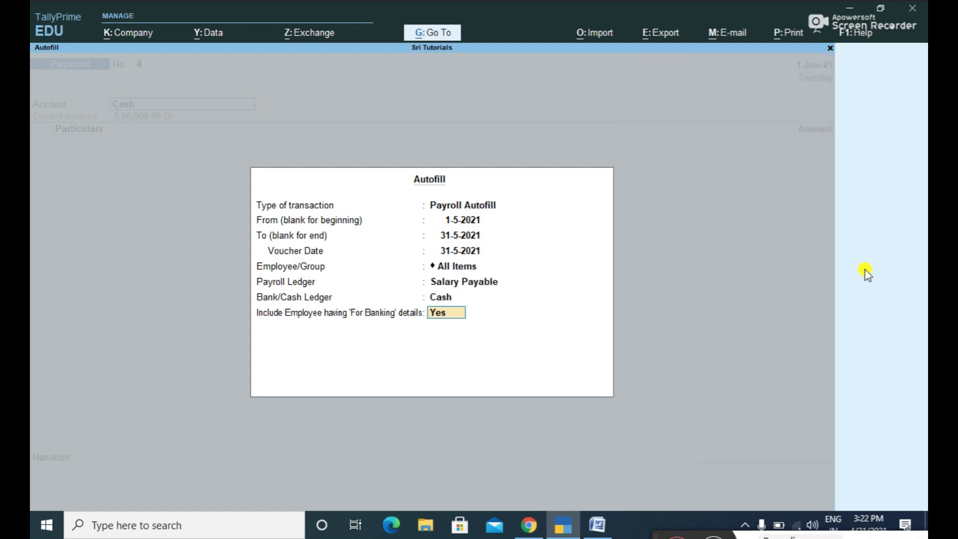
key(Return)
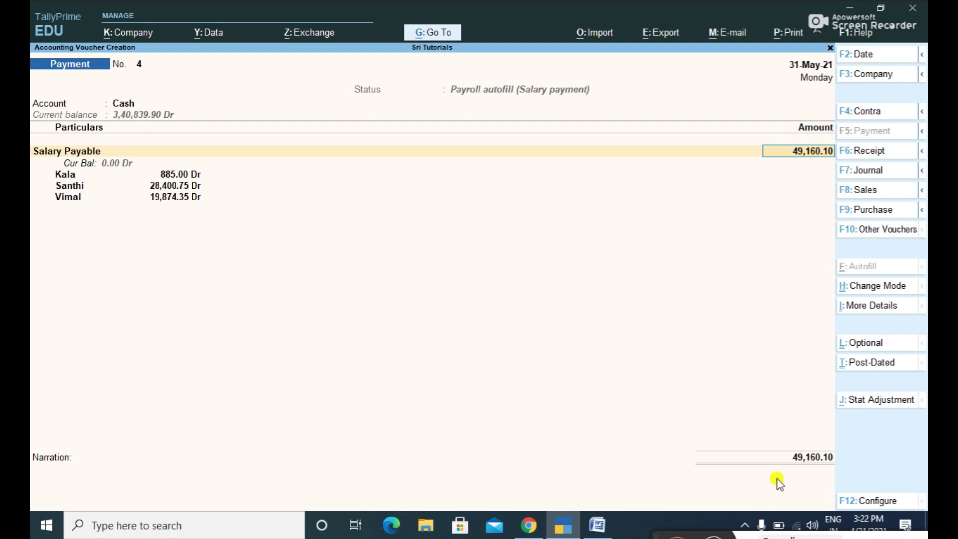
- Save the salary payment voucher with a blank narration and return to the Gateway of Tally
key(Return)
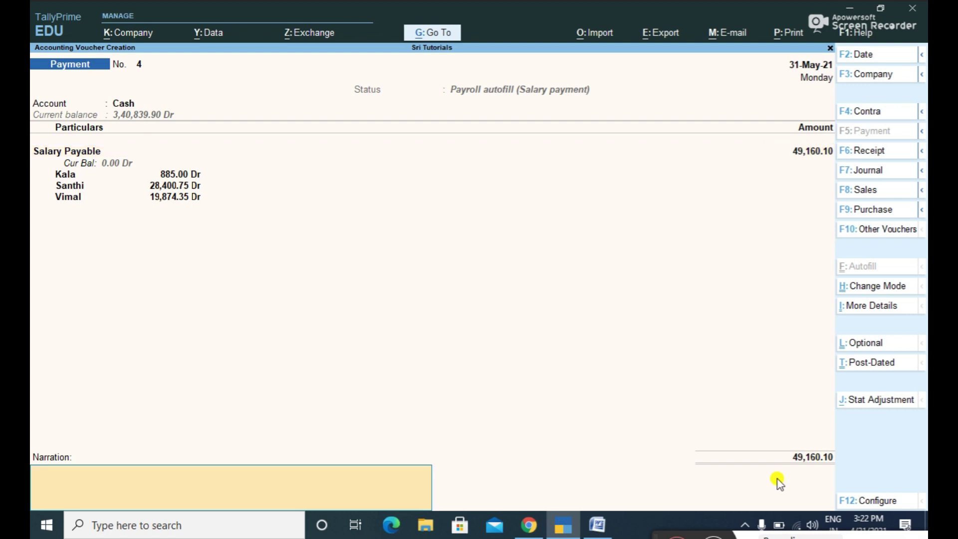
key(Return)
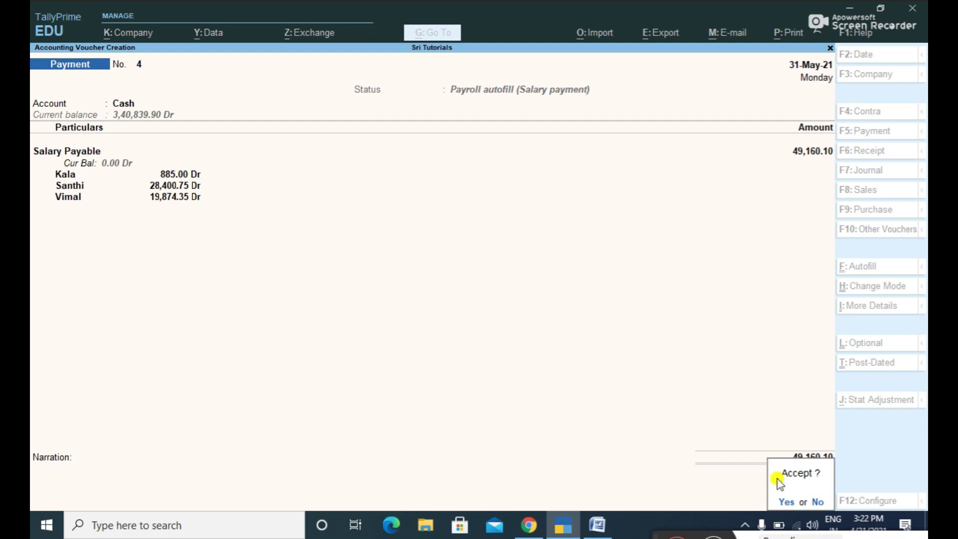
key(Return)
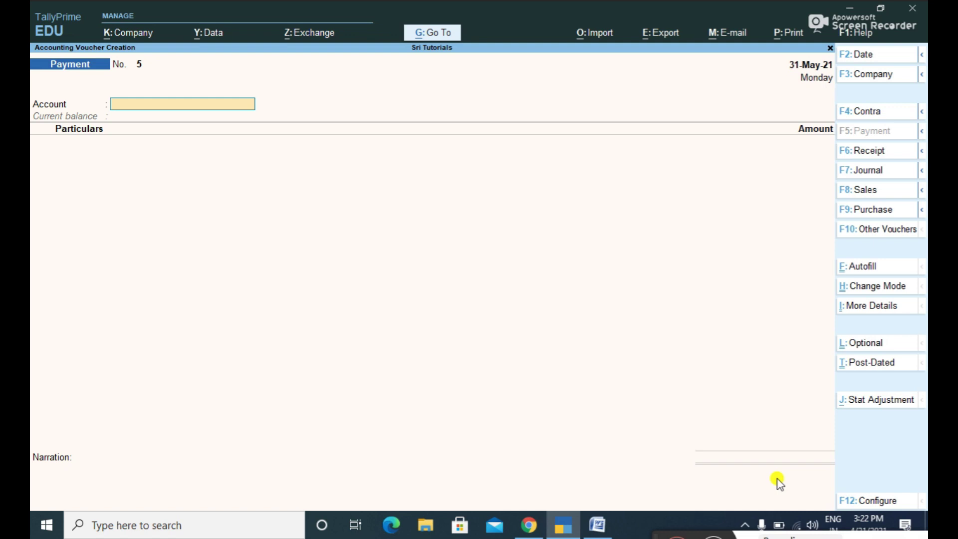
key(Escape)
key(Return)
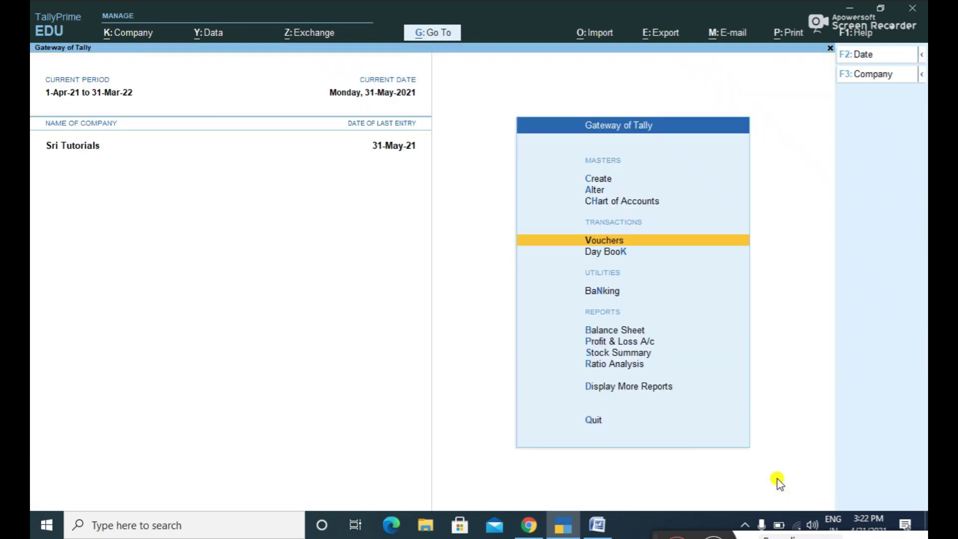
key(d)
key(Down)
key(Down)
key(Down)
key(Down)
key(Down)
key(Down)
key(Down)
key(Down)
key(Down)
key(Down)
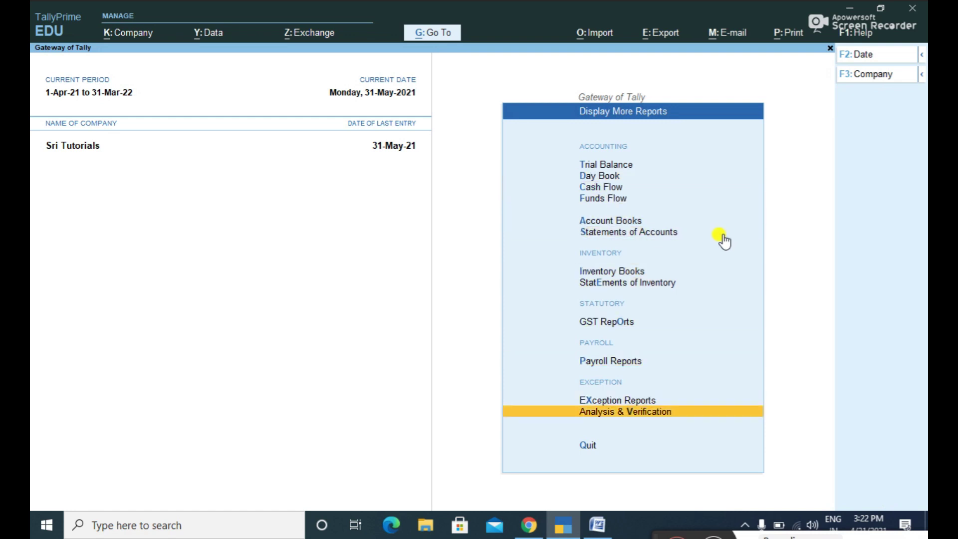
key(Escape)
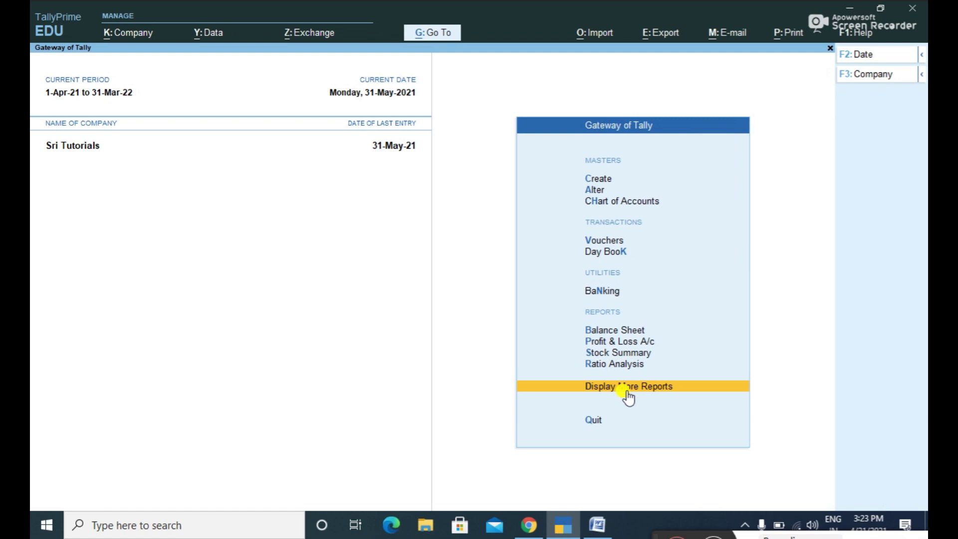
- Open the Pay Slip payroll report for the employee listed directly below the Sales Dp group
click(649, 386)
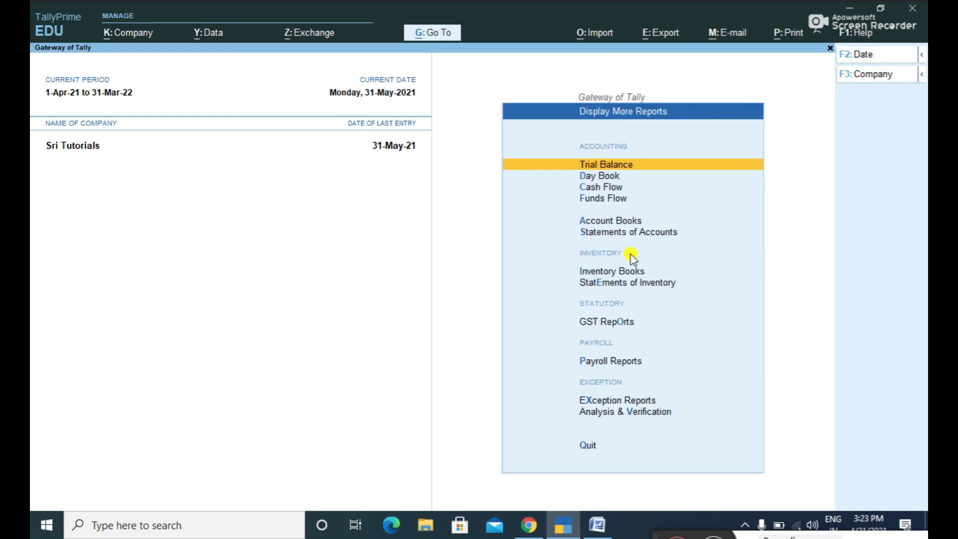
click(619, 360)
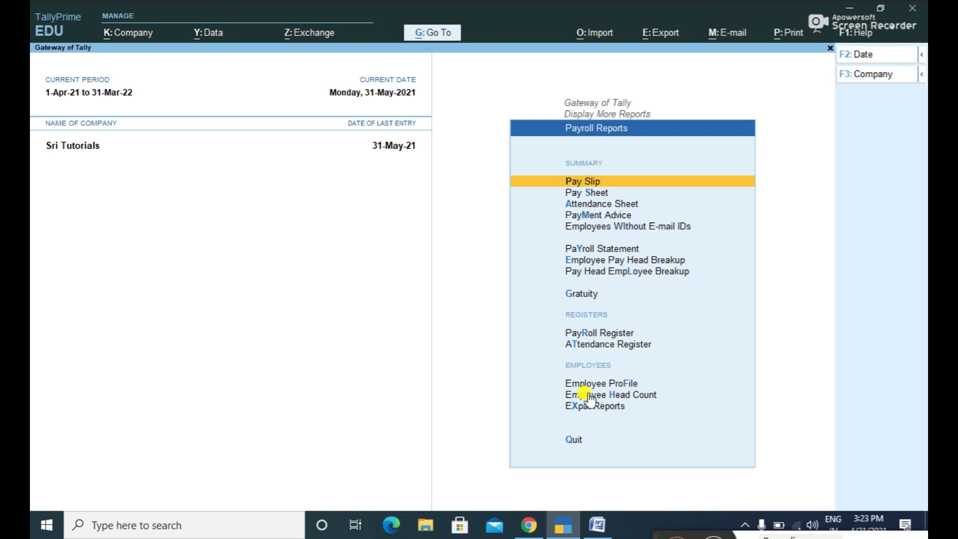
click(599, 182)
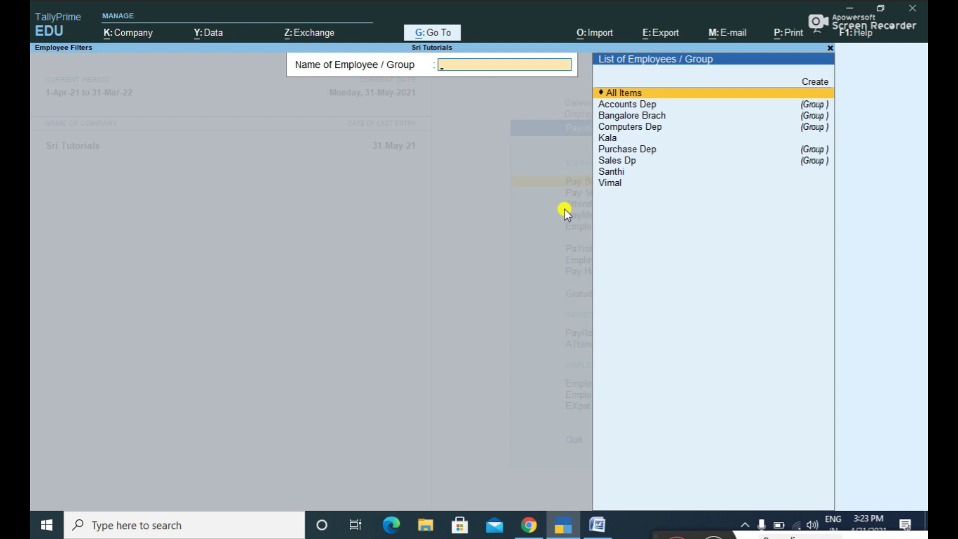
key(Down)
key(Down)
key(Down)
key(Down)
key(Down)
key(Down)
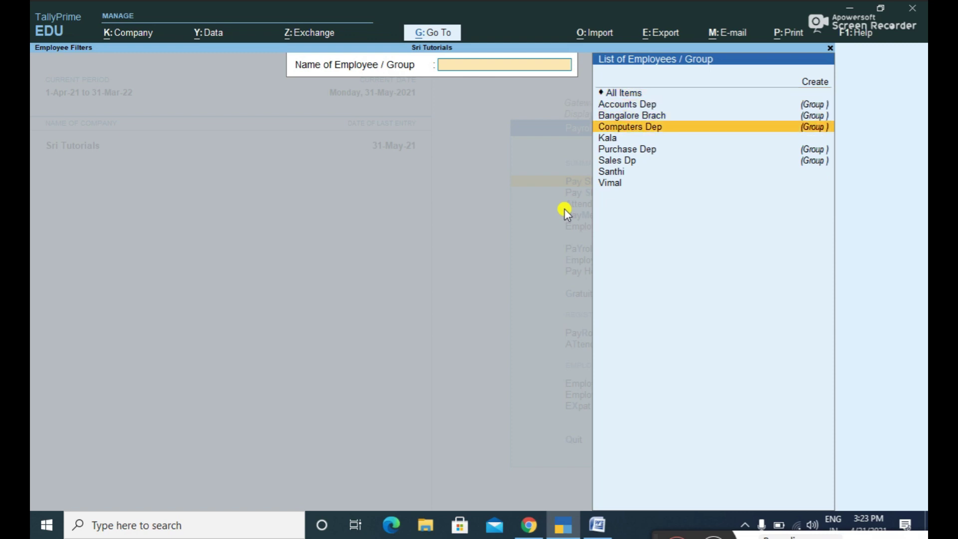
key(Down)
key(Return)
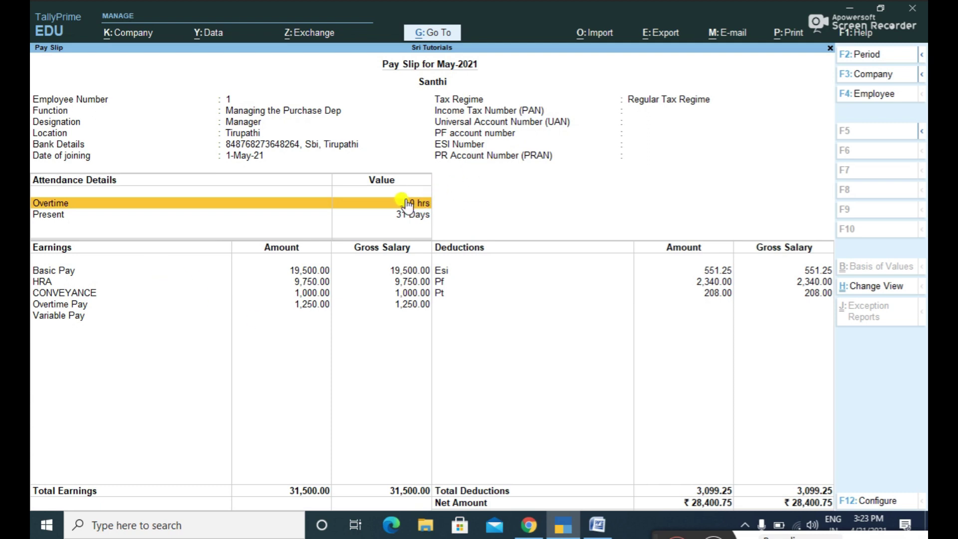
- Examine the attendance details and earnings rows of the employee's May 2021 pay slip
key(Down)
key(Down)
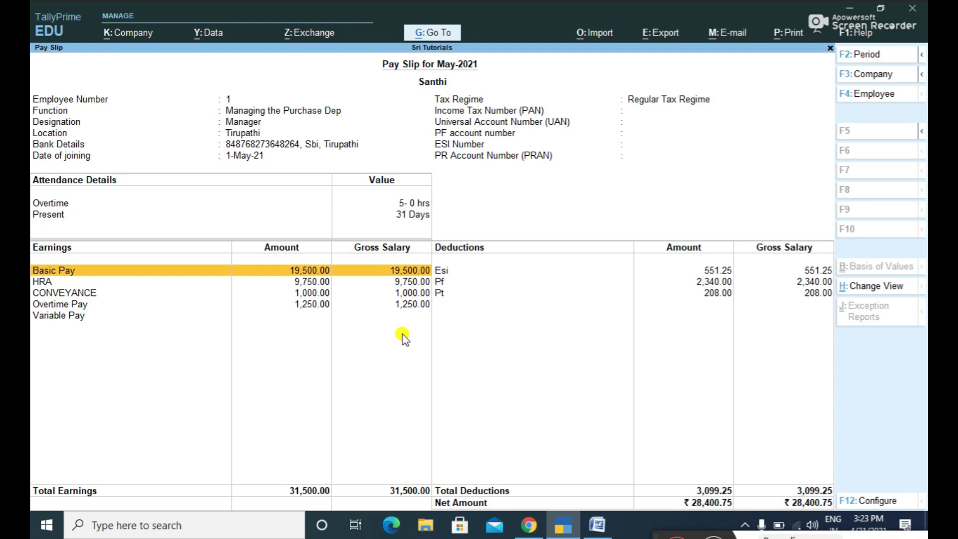
key(Down)
key(Down)
key(Down)
key(Down)
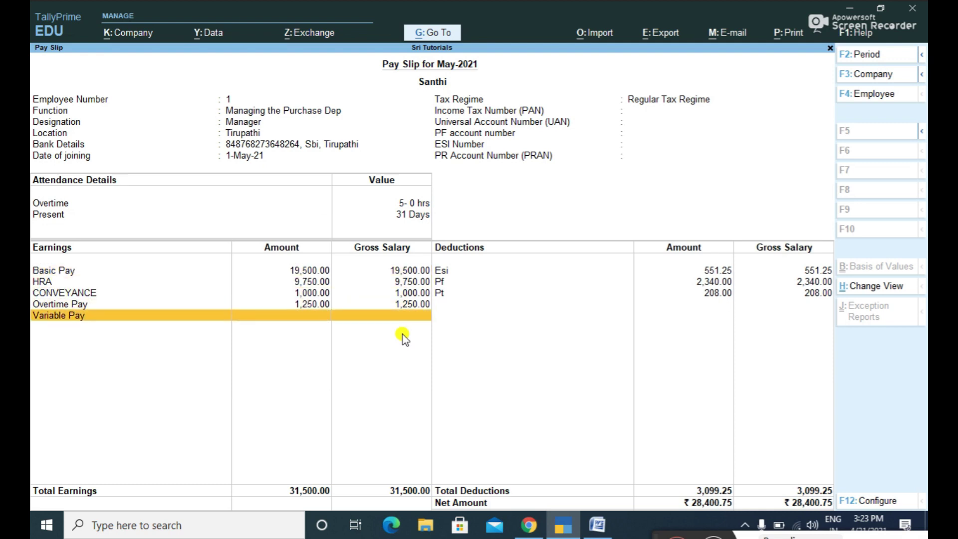
key(Up)
key(Up)
key(Up)
key(Up)
key(Up)
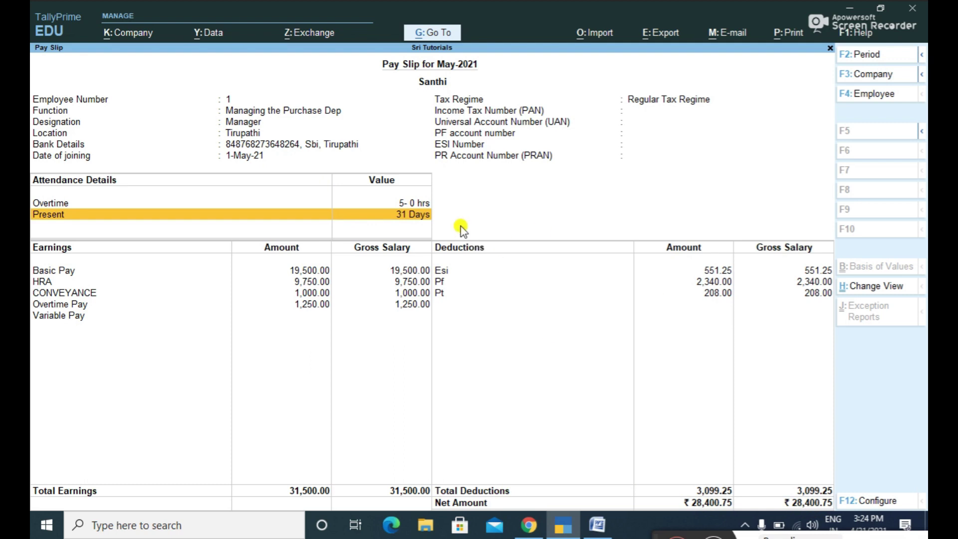
- Preview the pay slip's print layout enlarged, and close it to return to the payroll reports
click(792, 34)
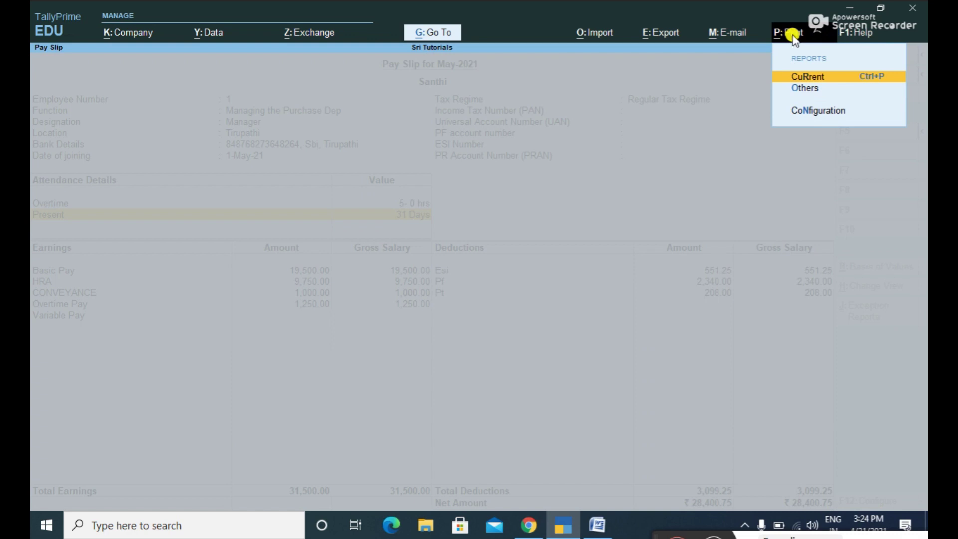
key(Return)
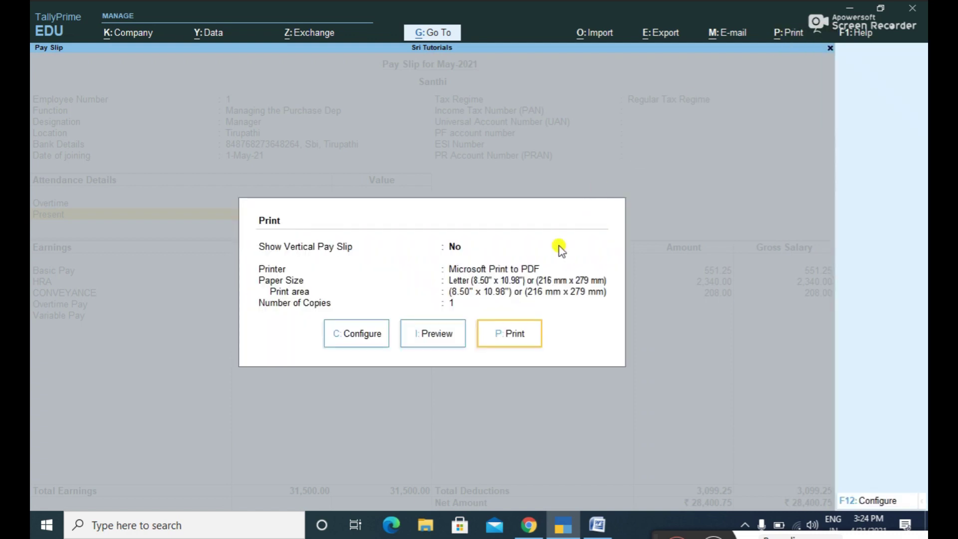
click(434, 336)
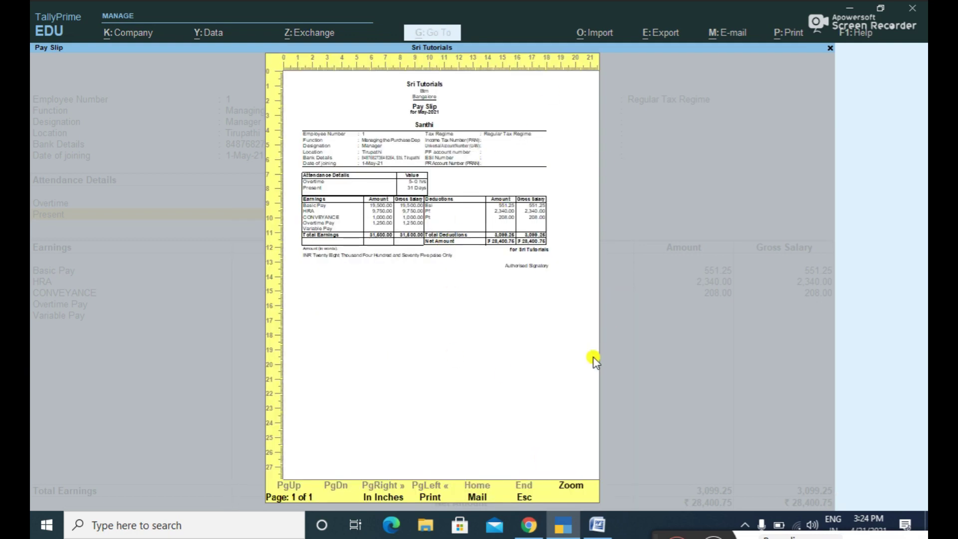
click(572, 493)
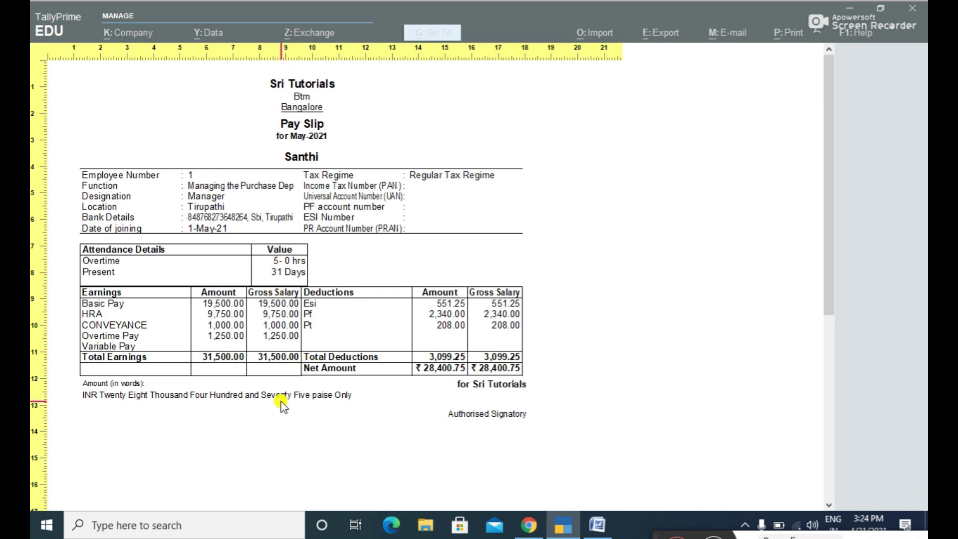
click(561, 420)
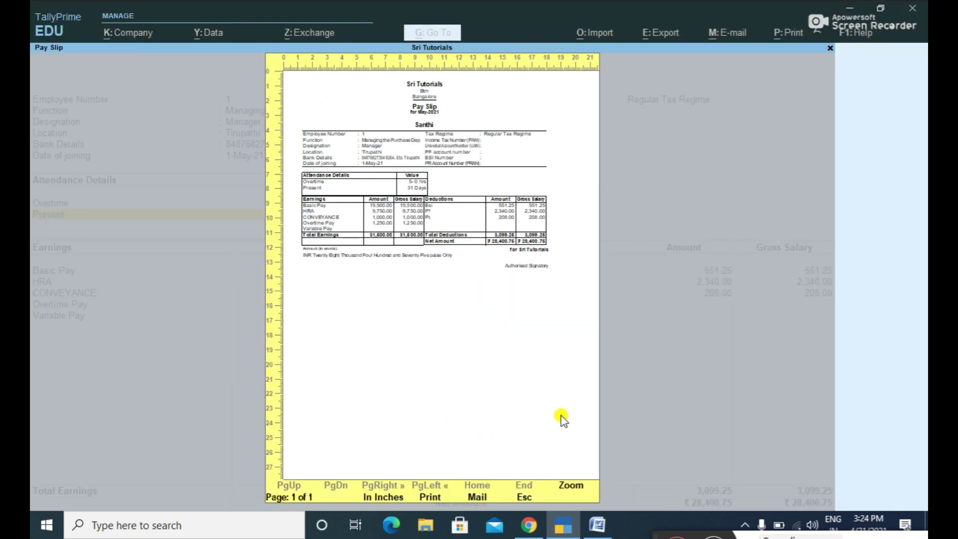
key(Escape)
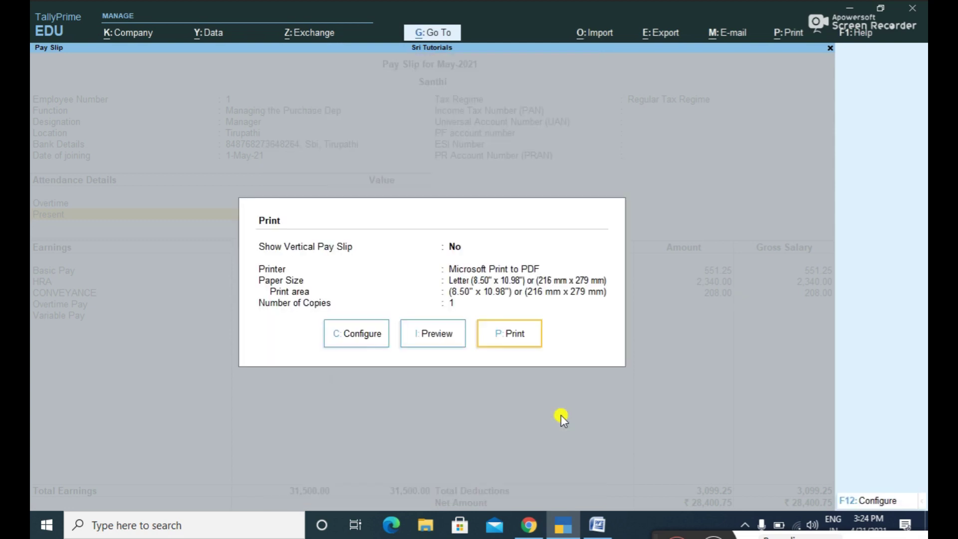
click(533, 338)
key(Escape)
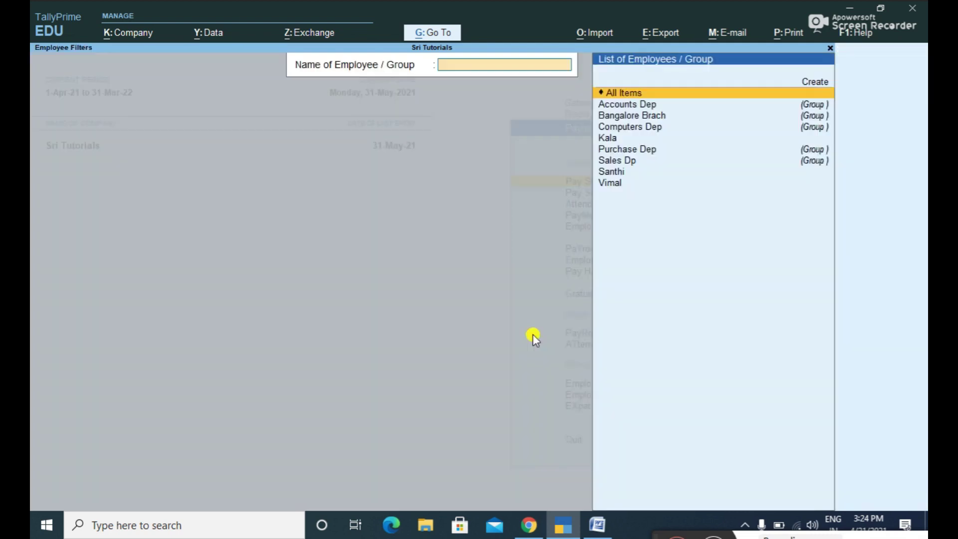
key(Escape)
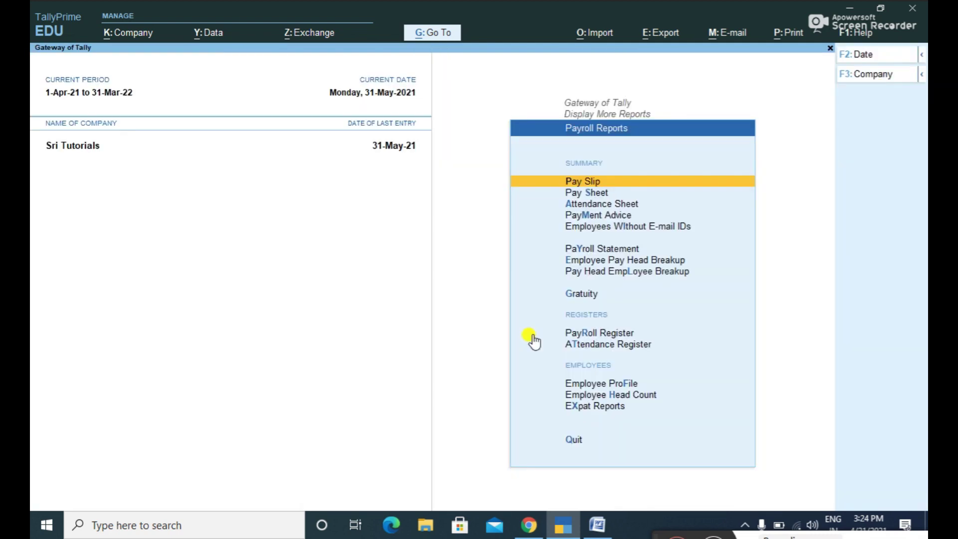
- View the May 2021 Pay Sheet for the last employee in the list and return to the payroll reports
key(Down)
key(Return)
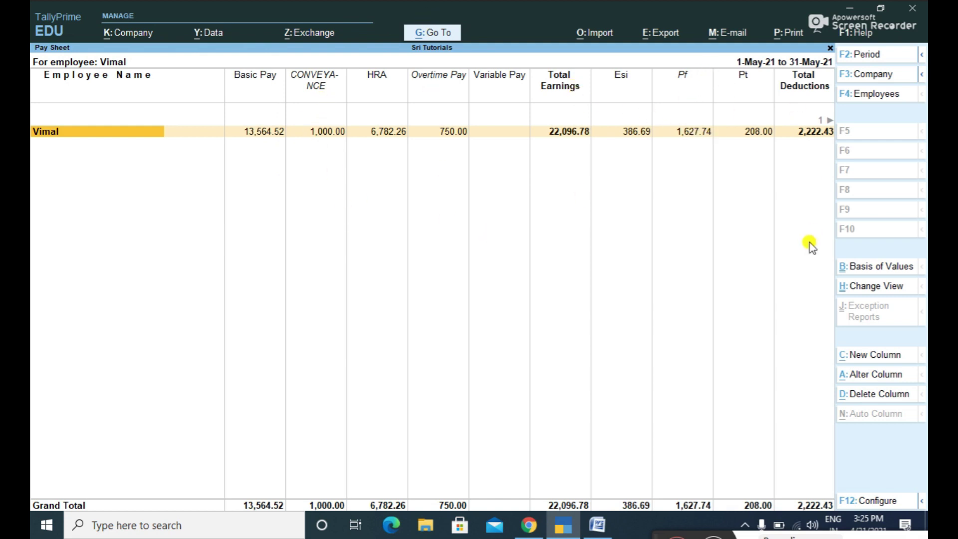
key(Escape)
key(Escape)
key(Escape)
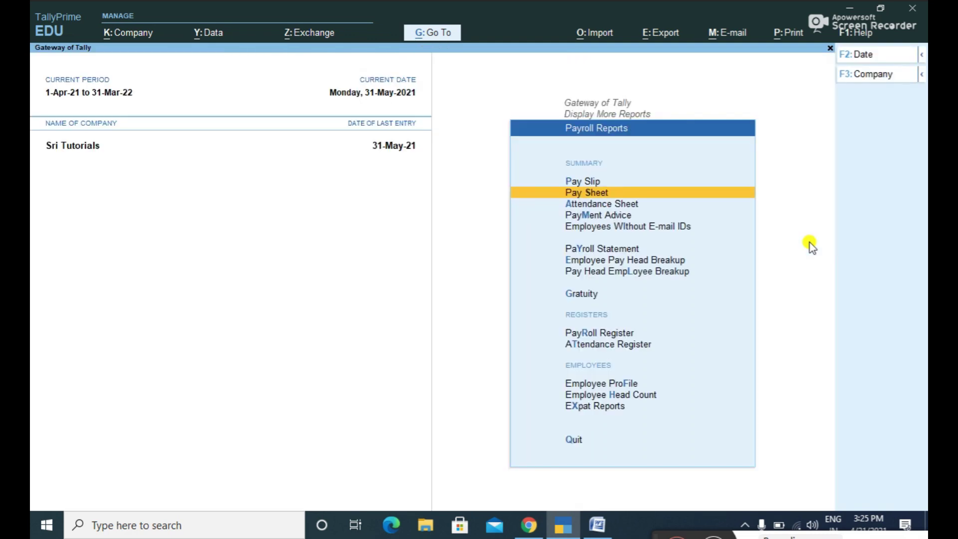
- View the May 2021 Attendance Sheet for all employees and return to the payroll reports
key(Down)
key(Return)
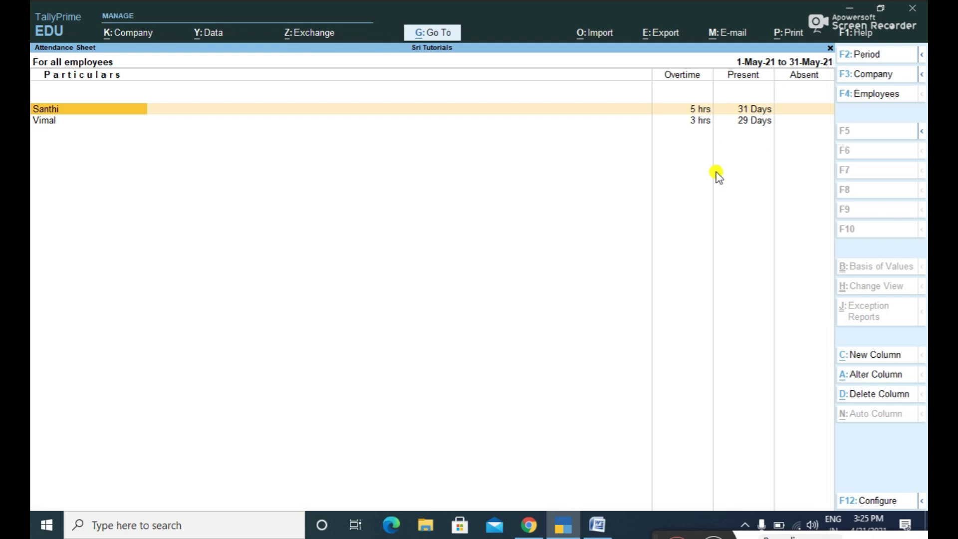
key(Escape)
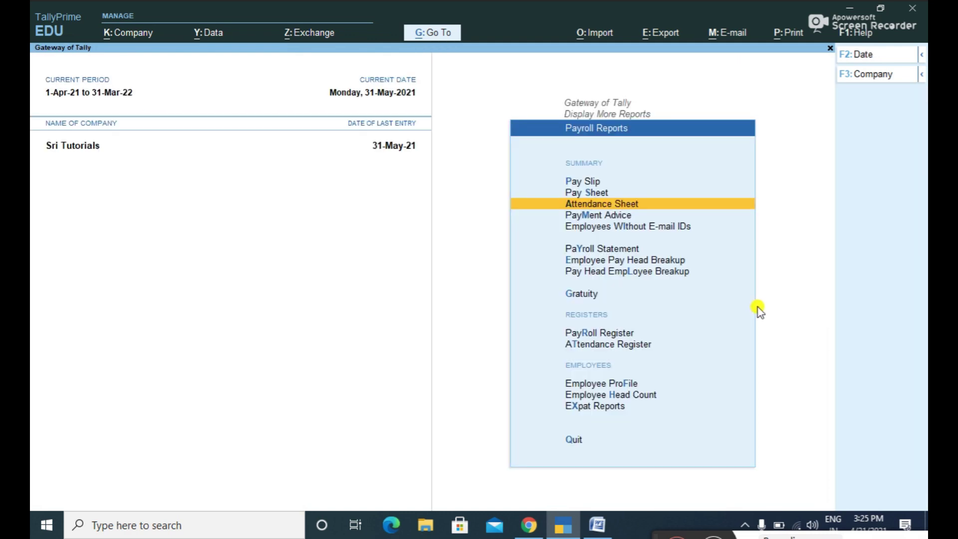
- View the Employees Without E-mail IDs report and return to the payroll reports
key(Down)
key(Down)
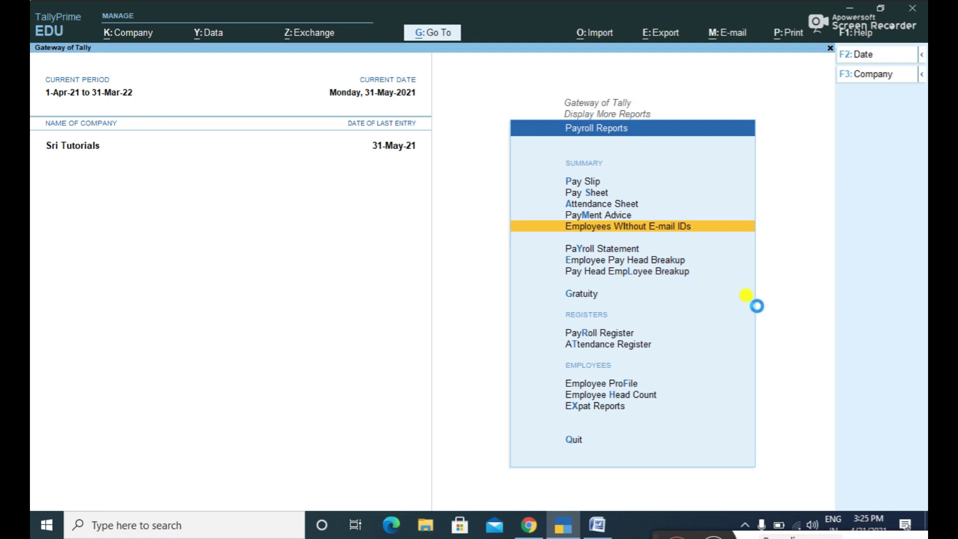
key(Return)
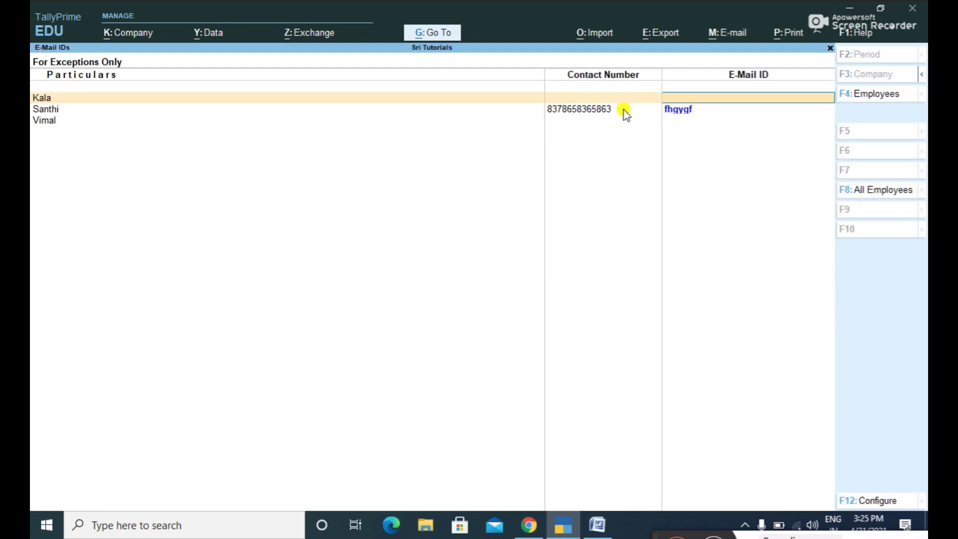
key(Escape)
key(y)
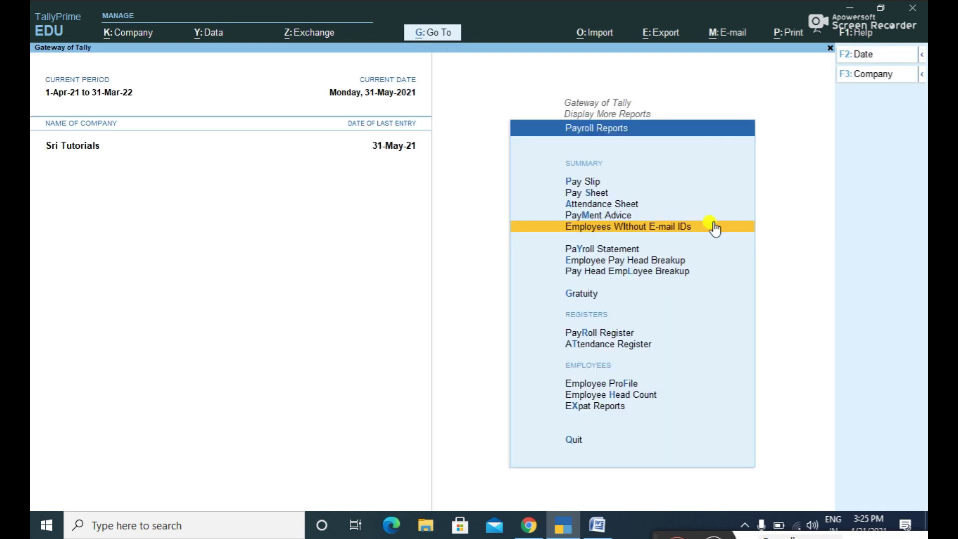
- View the May 2021 Payroll Statement for the Basic Pay and Esi pay heads
key(Down)
key(Return)
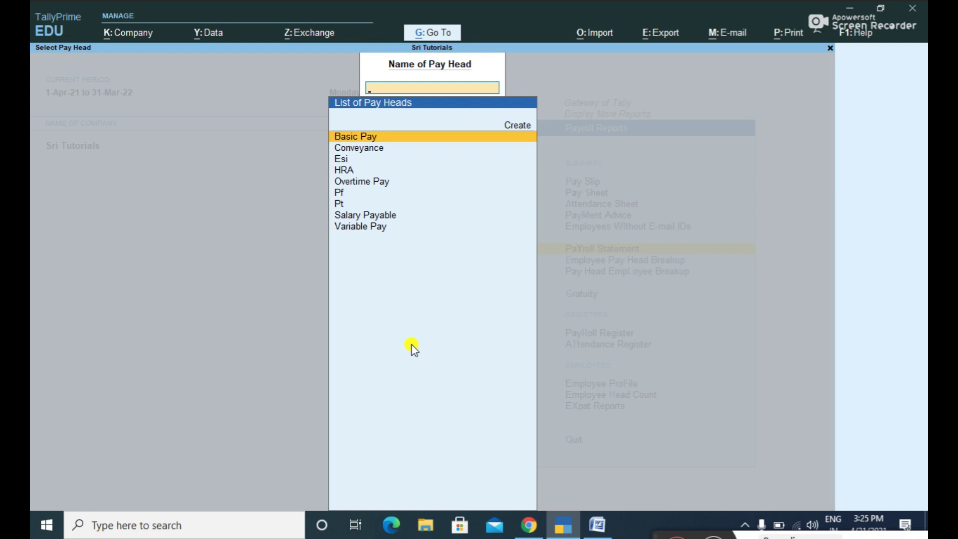
key(Return)
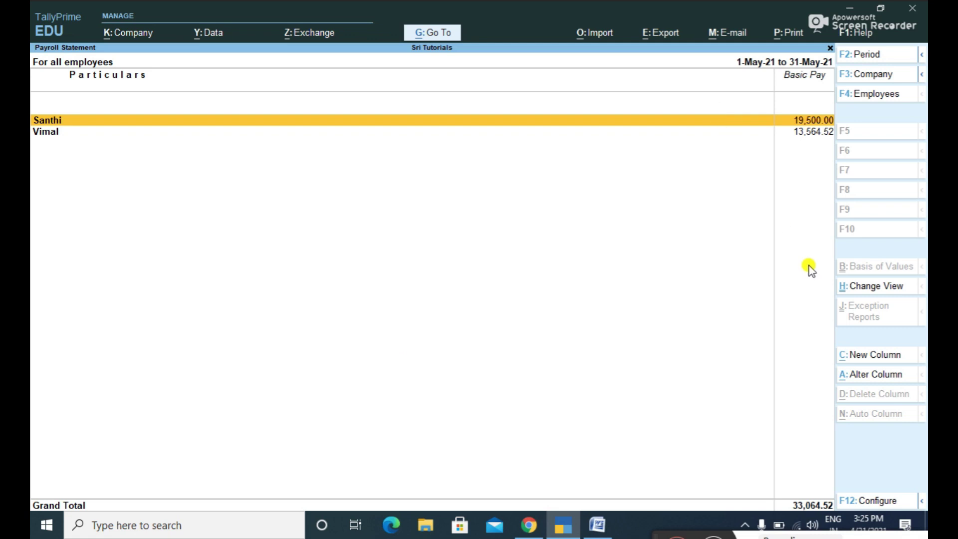
key(Escape)
key(Down)
key(Down)
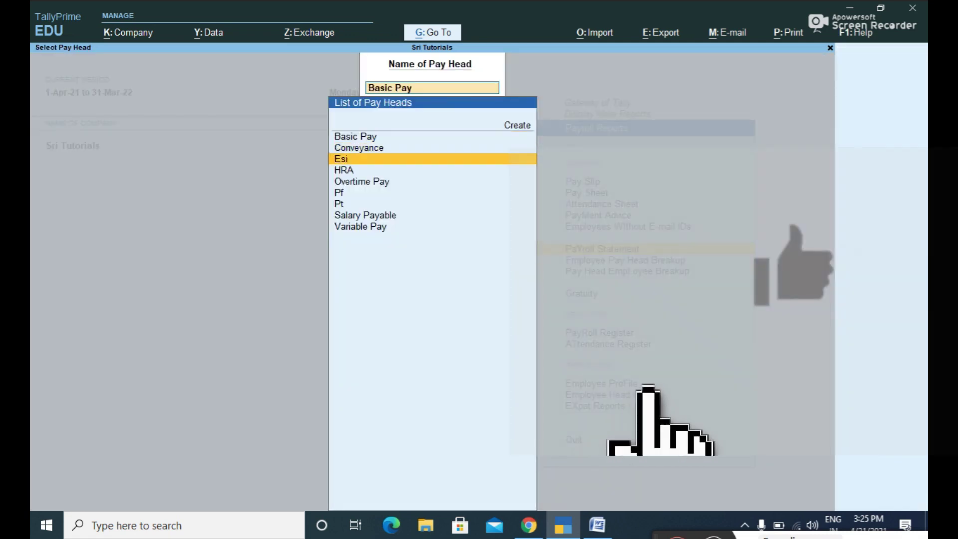
key(Return)
key(Escape)
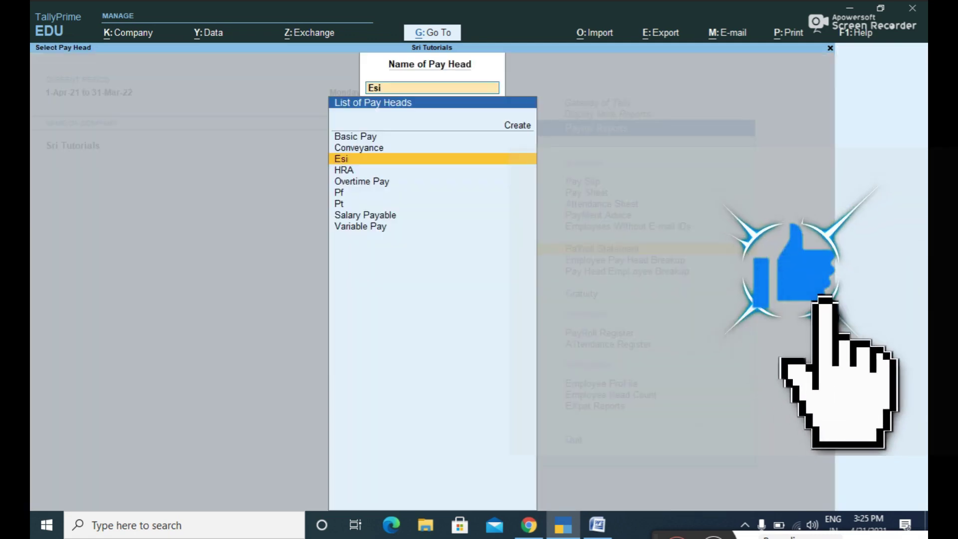
- View the Payroll Statement for the HRA pay head and return to the payroll reports
key(Up)
key(Up)
key(Down)
key(Down)
key(Down)
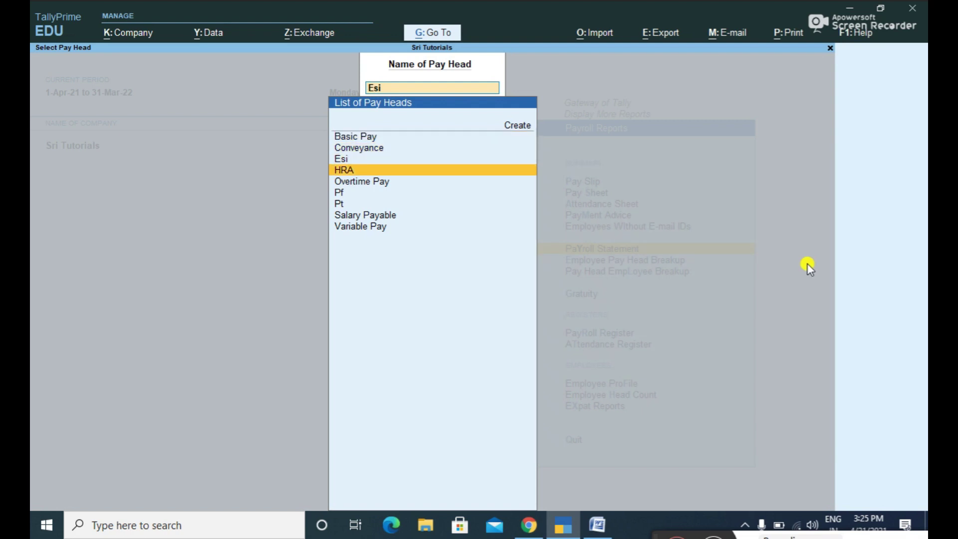
key(Return)
key(Escape)
key(Escape)
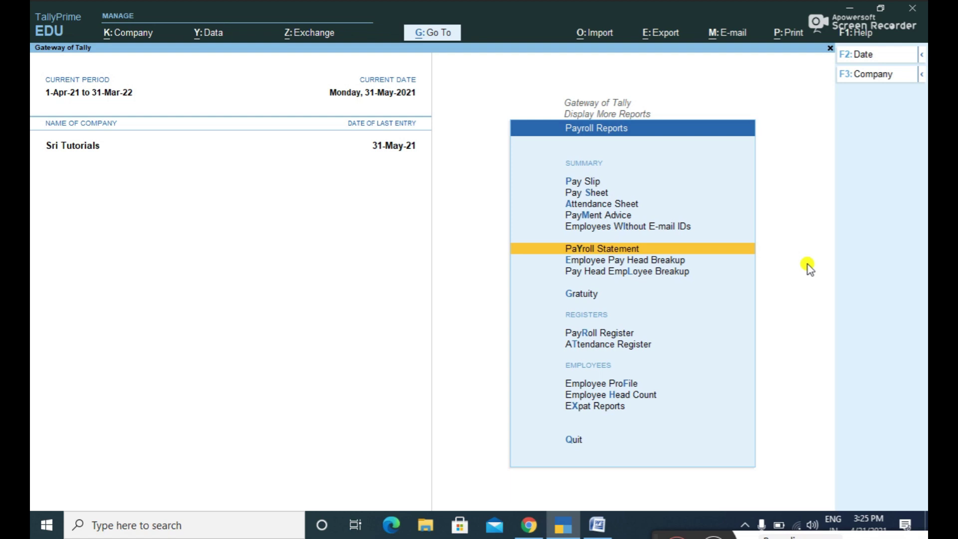
- Look at the pay heads offered for the Employee Pay Head Breakup and close the selection without choosing one
key(Down)
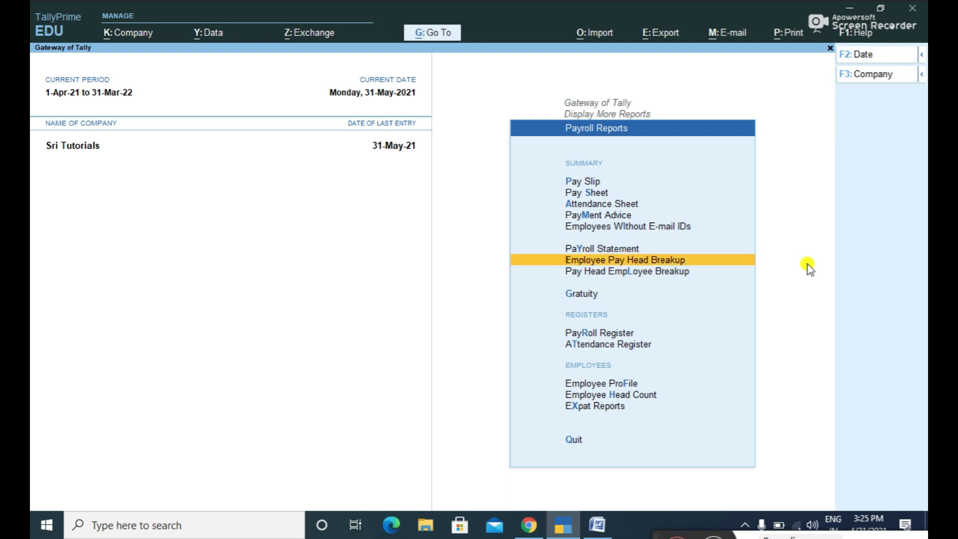
key(Return)
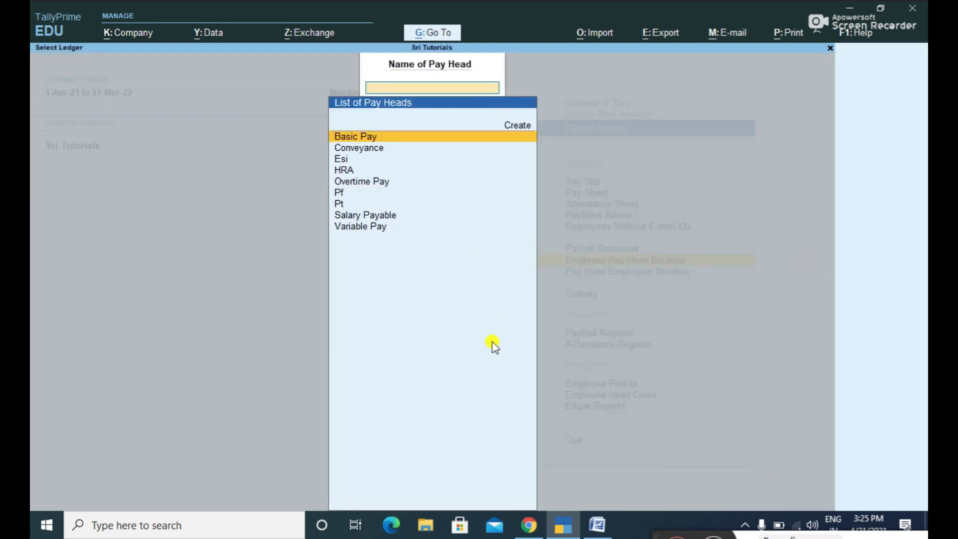
key(Escape)
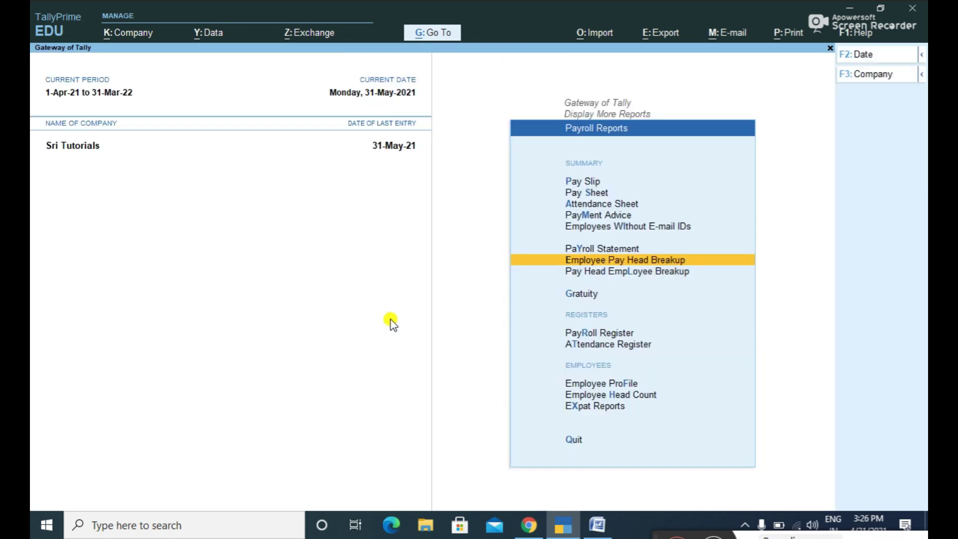
- View the Pay Head Employee Breakup for the Computers Dep employee and return to the payroll reports
key(Down)
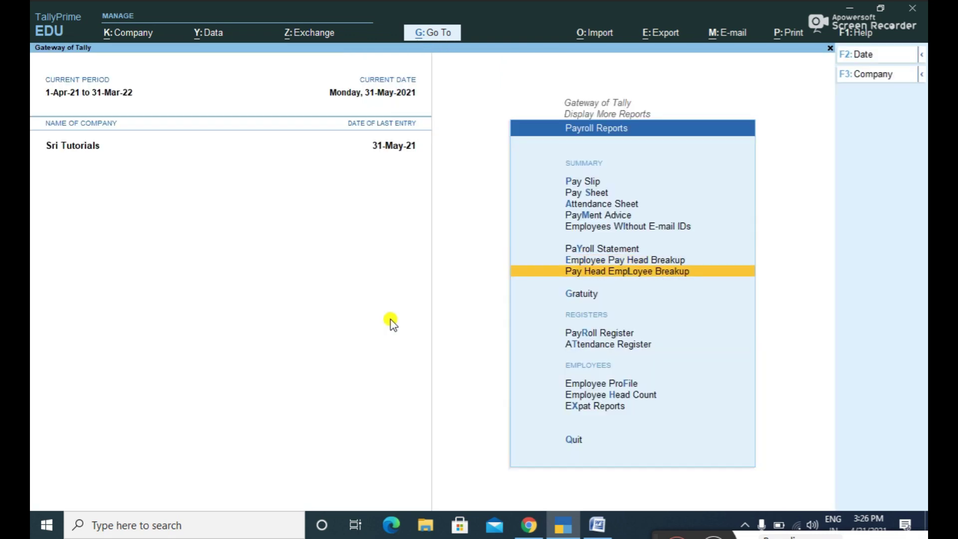
key(Up)
key(Down)
key(Return)
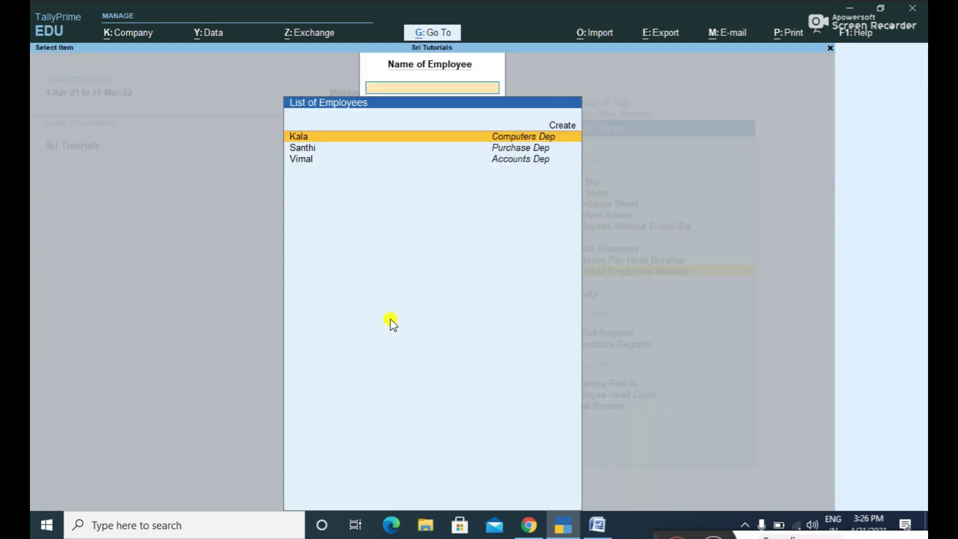
key(Return)
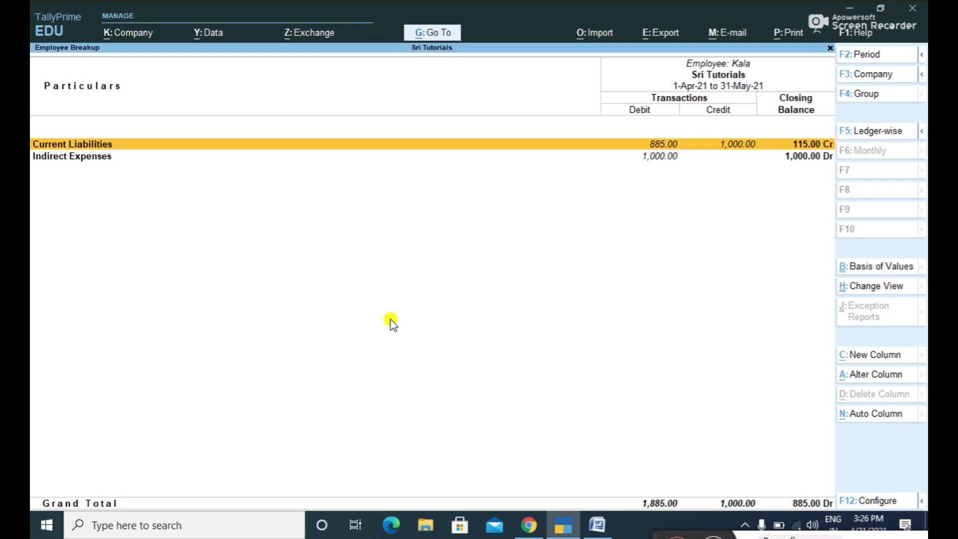
key(Escape)
key(Escape)
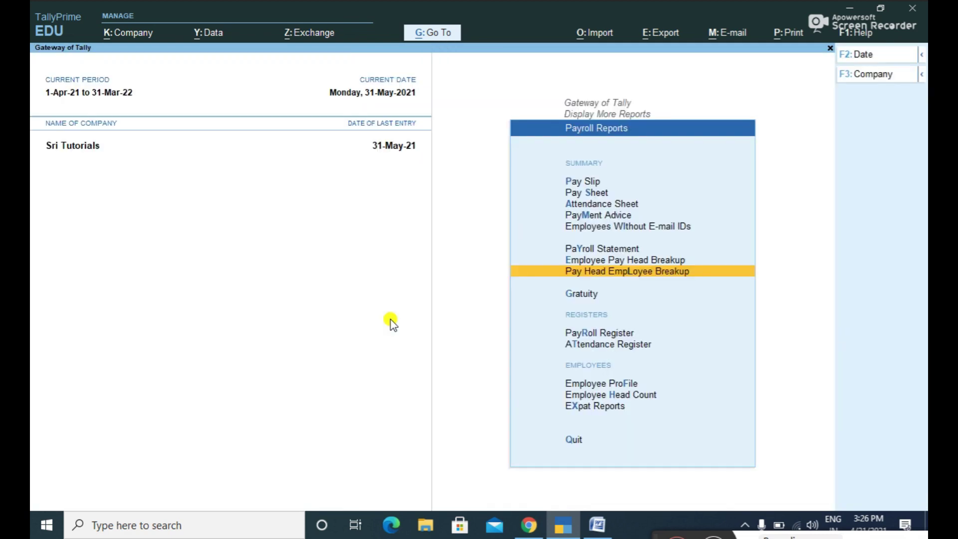
- Inspect the May payroll voucher through the Payroll Register and return to the payroll reports without changing it
key(Down)
key(Down)
key(Return)
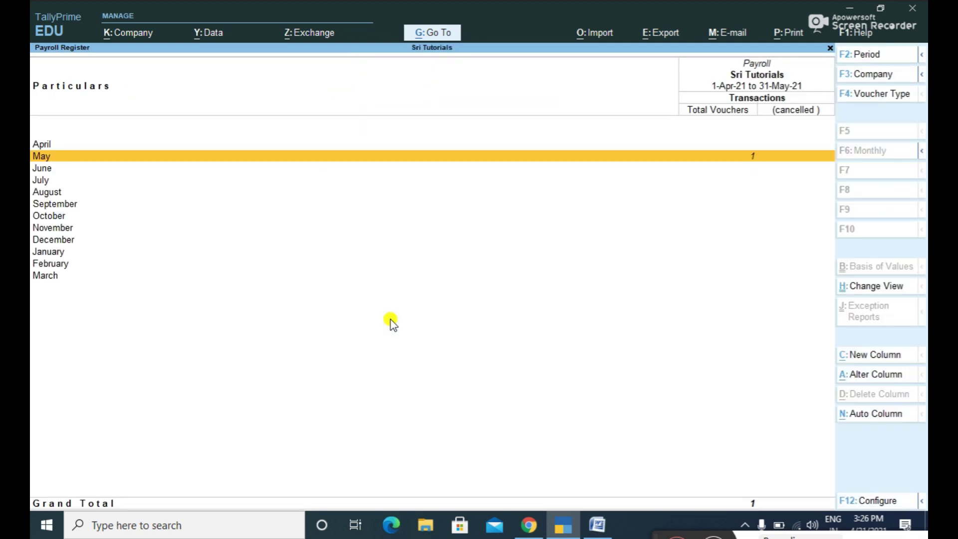
key(Up)
key(Down)
key(Return)
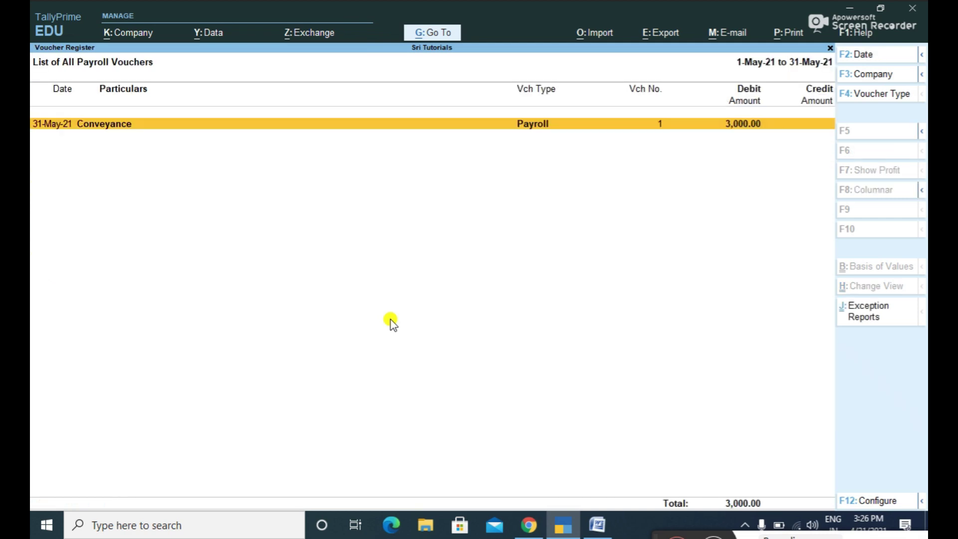
key(Return)
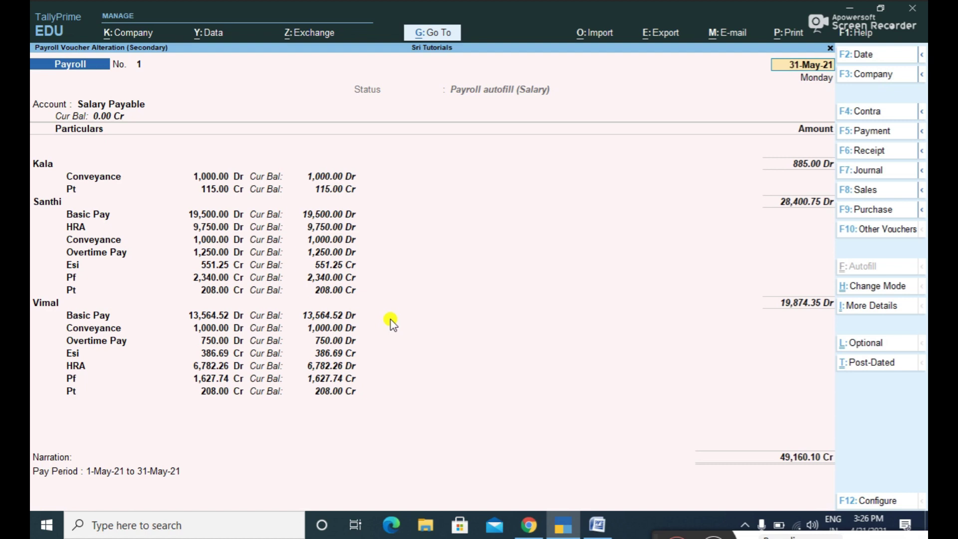
key(Escape)
key(y)
key(Escape)
key(Escape)
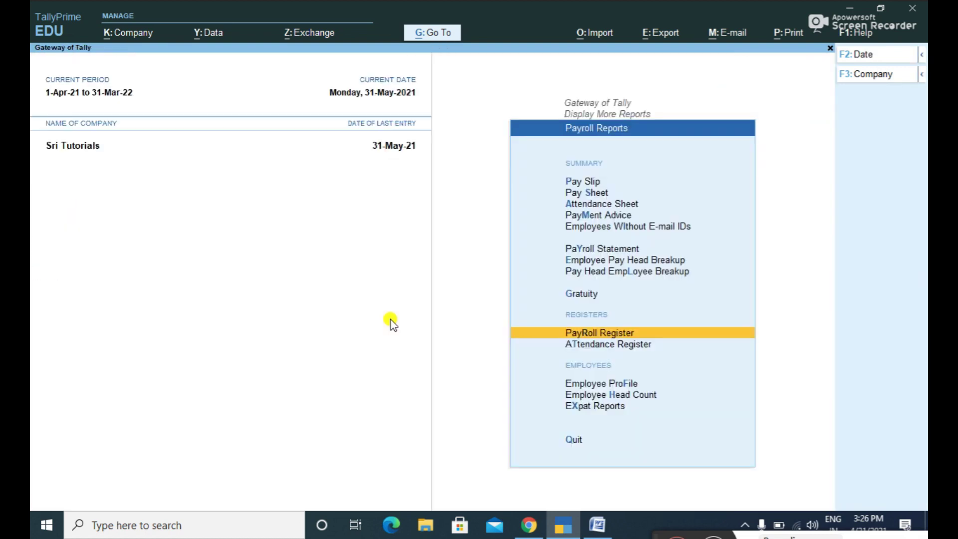
- View the May attendance vouchers in the Attendance Register and return to the payroll reports
key(Down)
key(Return)
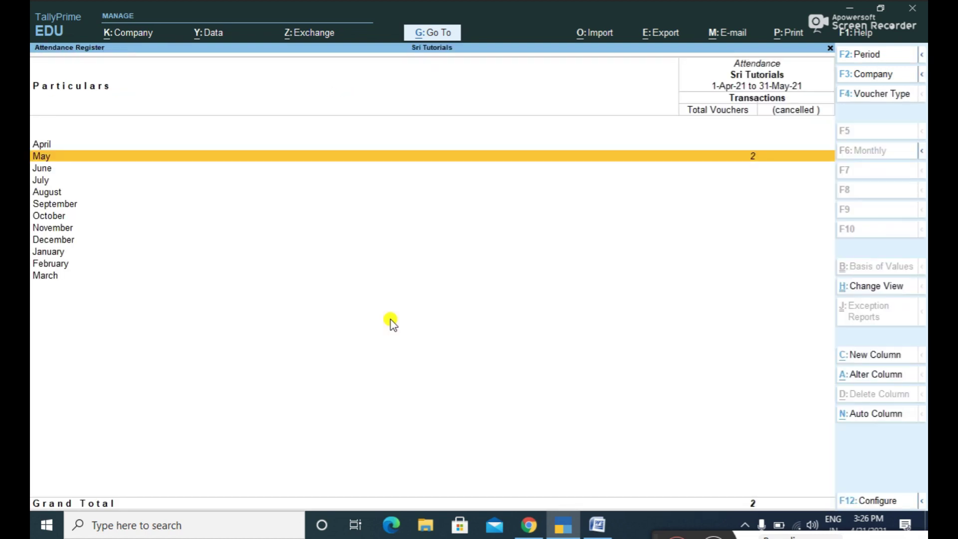
key(Return)
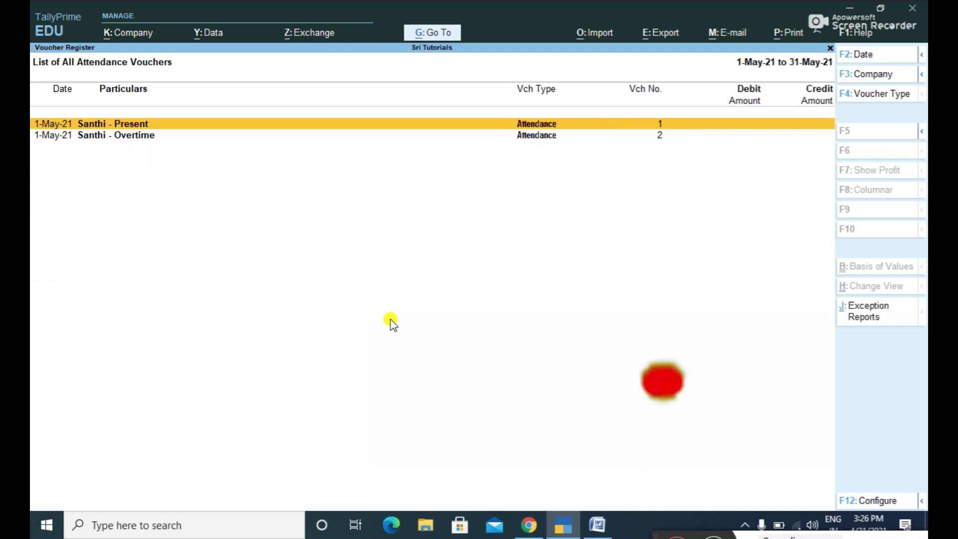
key(Escape)
key(Escape)
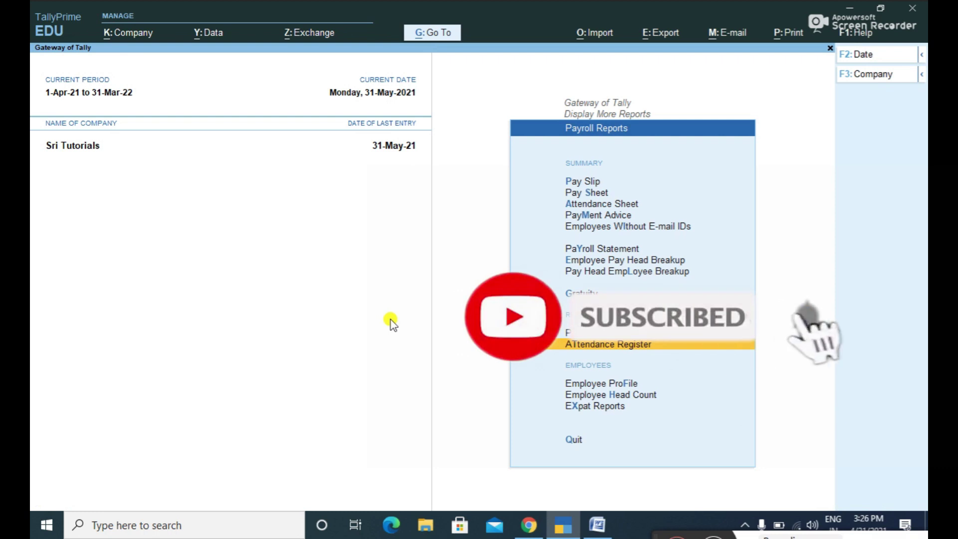
- View the Employee Profile of the Purchase Dep manager and return to the payroll reports
key(Down)
key(Return)
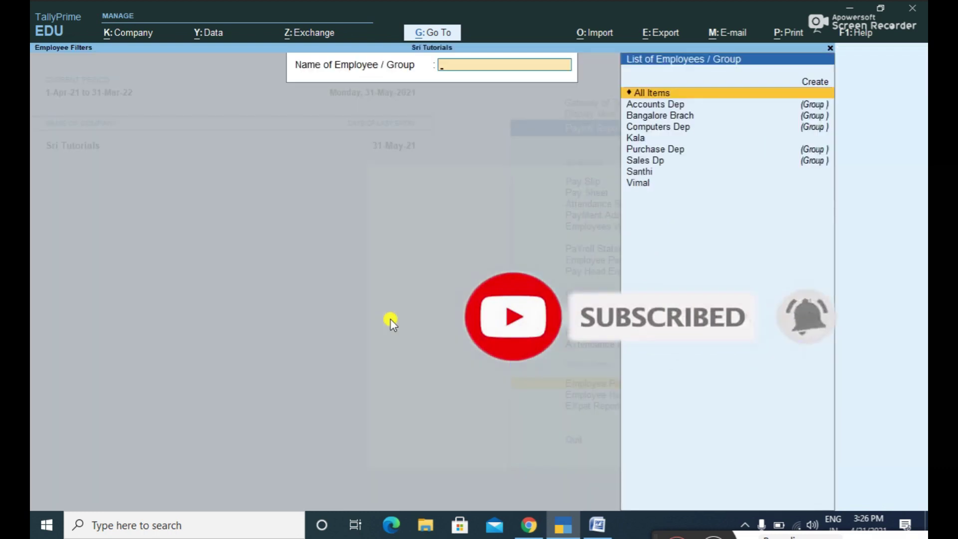
key(Down)
key(Down)
key(Down)
key(Down)
key(Down)
key(Down)
key(Down)
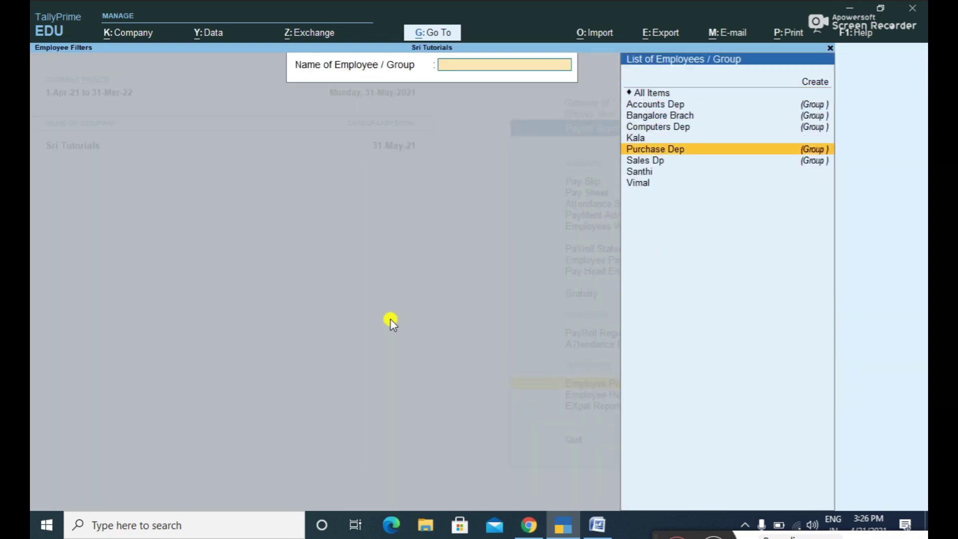
key(Return)
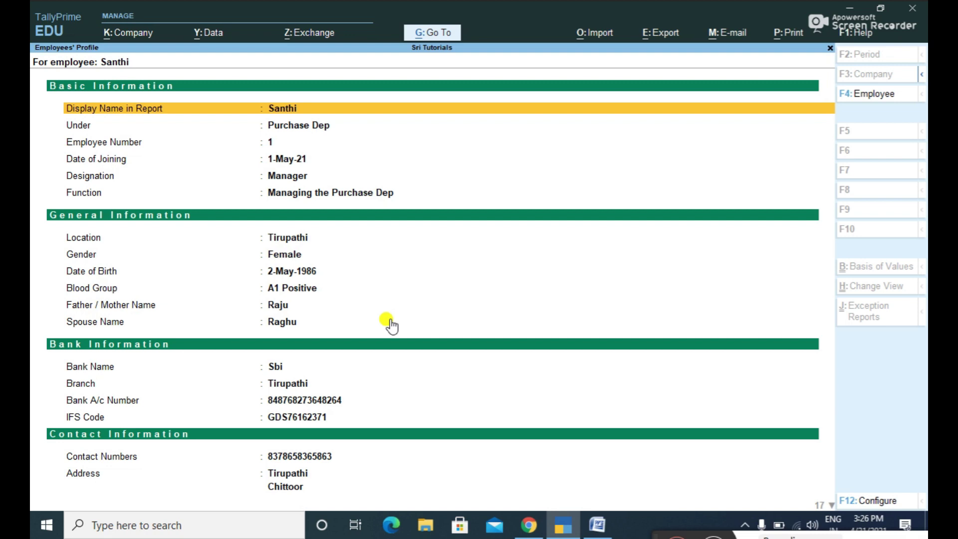
key(Escape)
key(Escape)
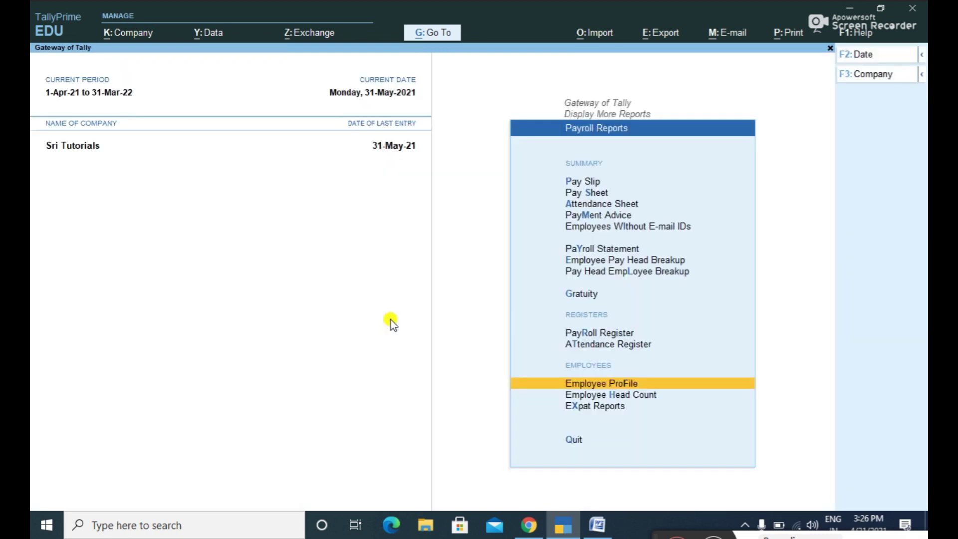
- Look at the Employee Head Count and the available Expat Reports, and return to the payroll reports
key(Down)
key(Return)
key(Escape)
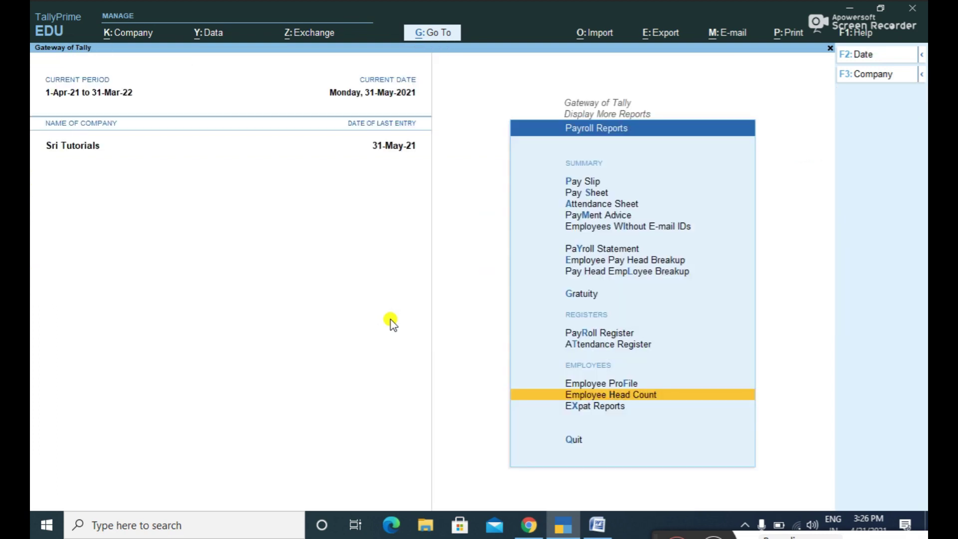
key(Down)
key(Return)
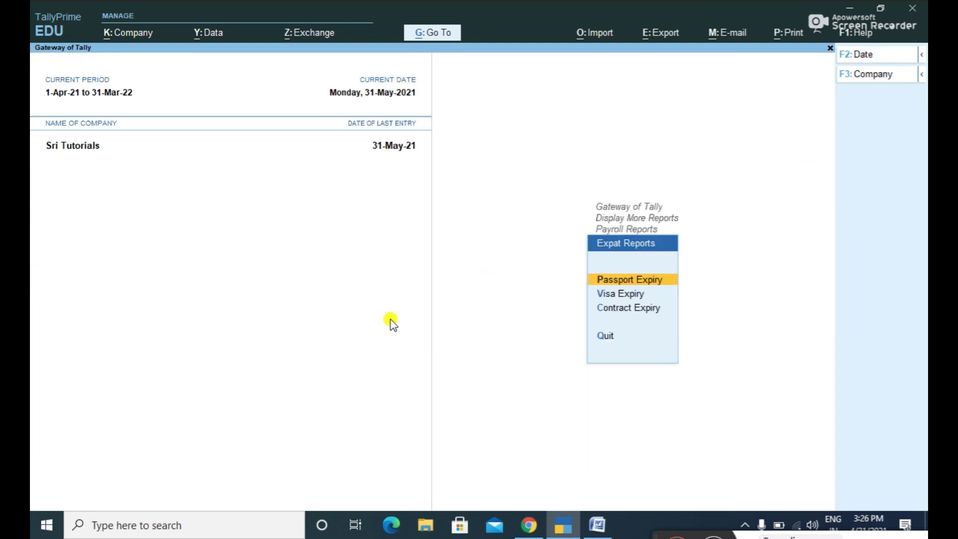
key(Escape)
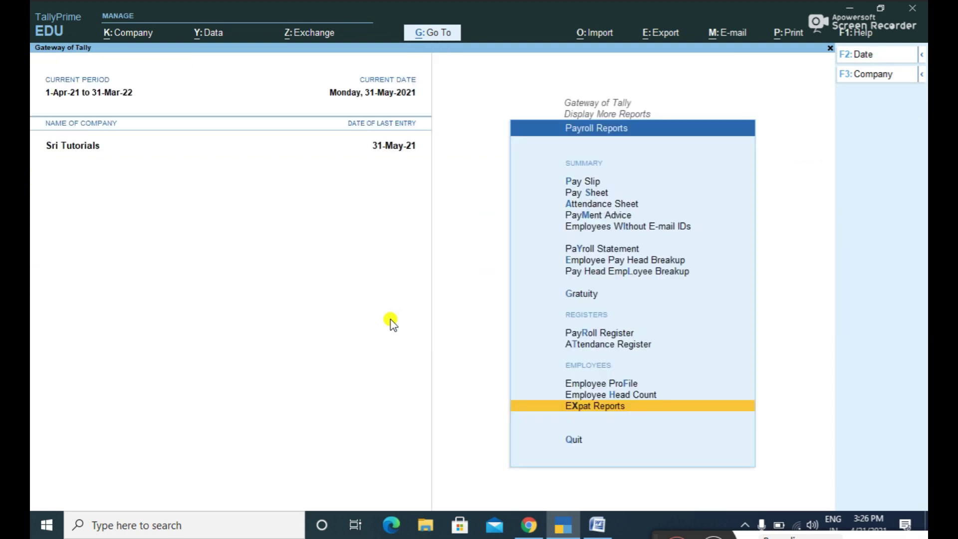
- Leave the payroll reports and return to the Gateway of Tally
key(Up)
key(Up)
key(Up)
key(Up)
key(Up)
key(Up)
key(Up)
key(Up)
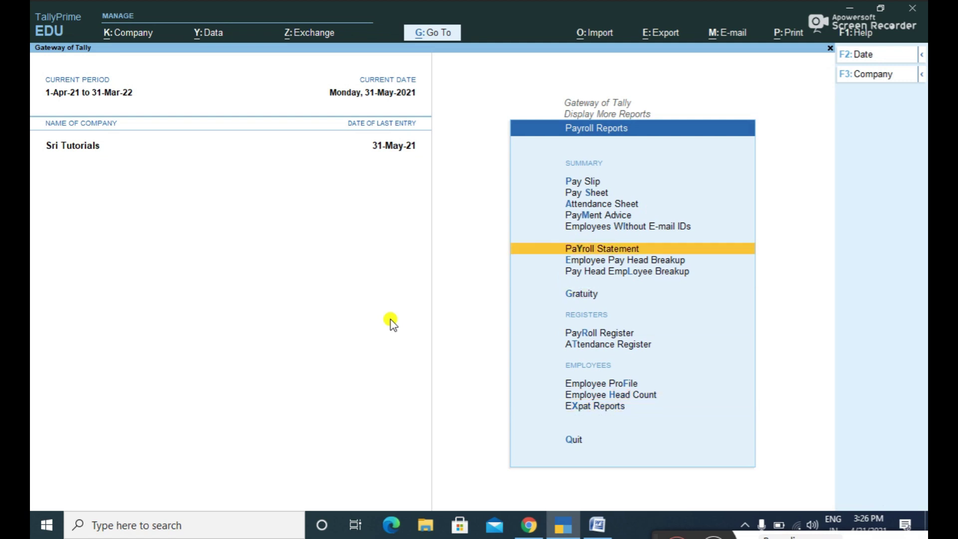
key(Escape)
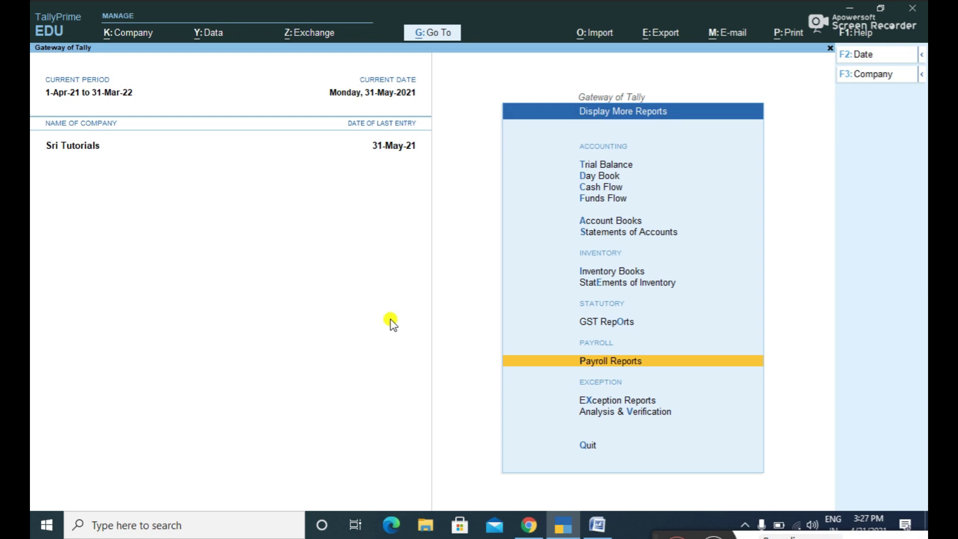
key(Escape)
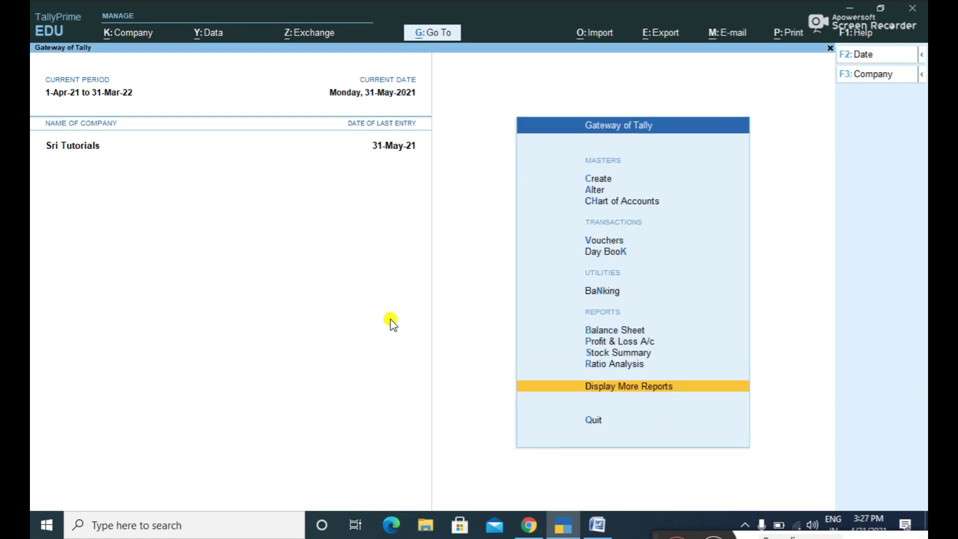